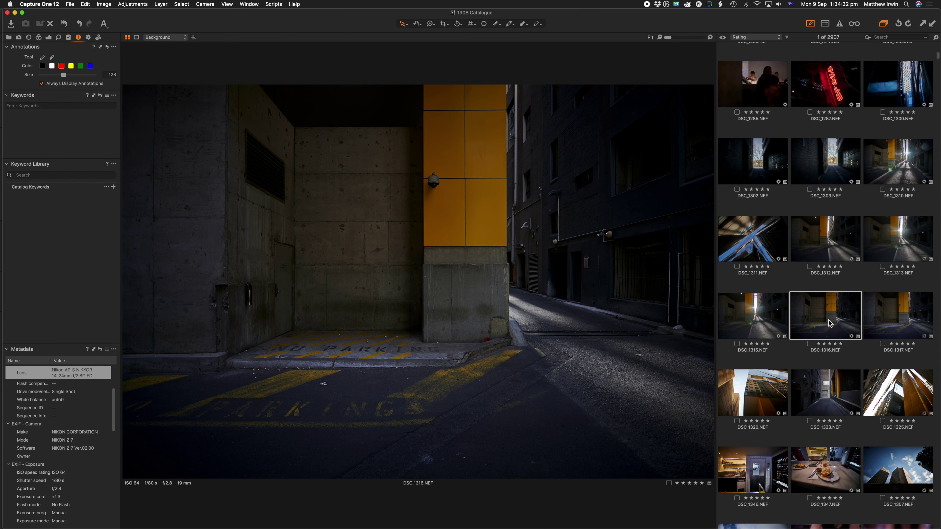
Step: Point out the 14-24mm Lens and NIKON Z 7 Model entries in DSC_1316's metadata
scroll(56, 426, "up", 3)
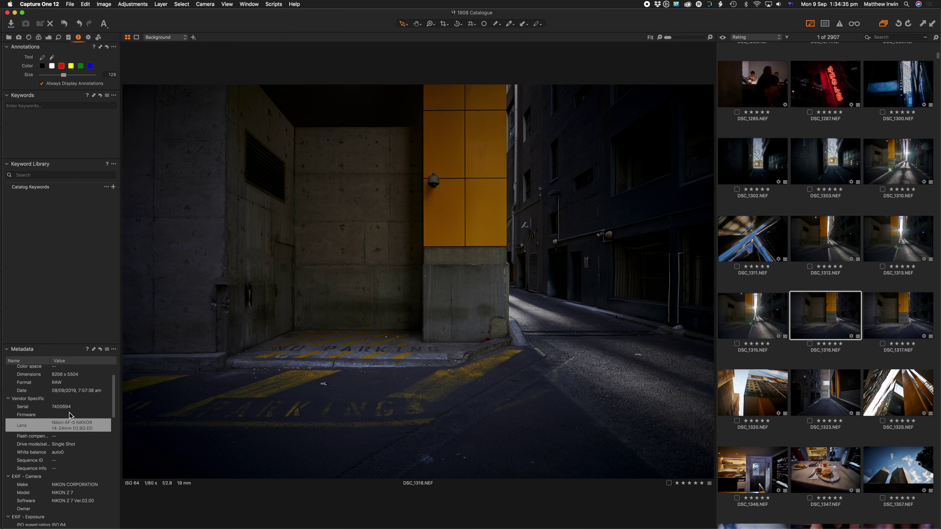
left_click(84, 433)
scroll(83, 441, "down", 2)
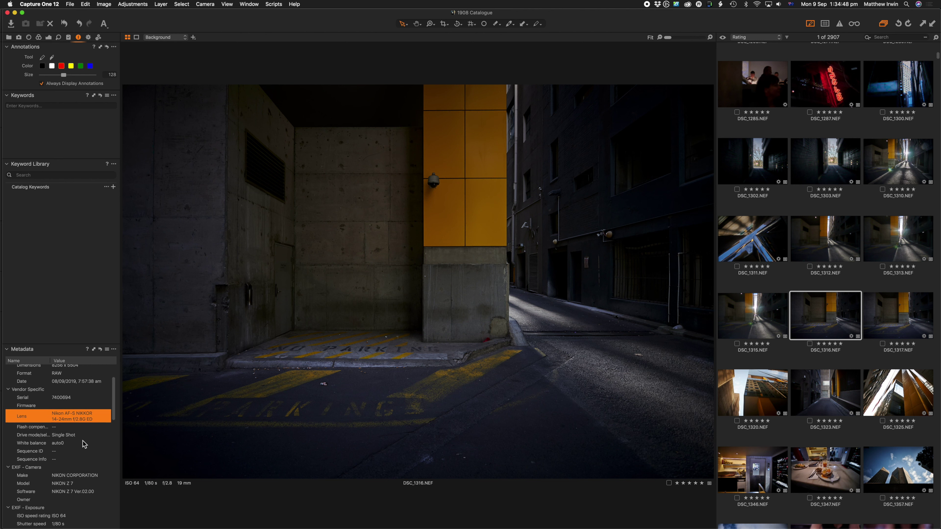
scroll(84, 445, "down", 3)
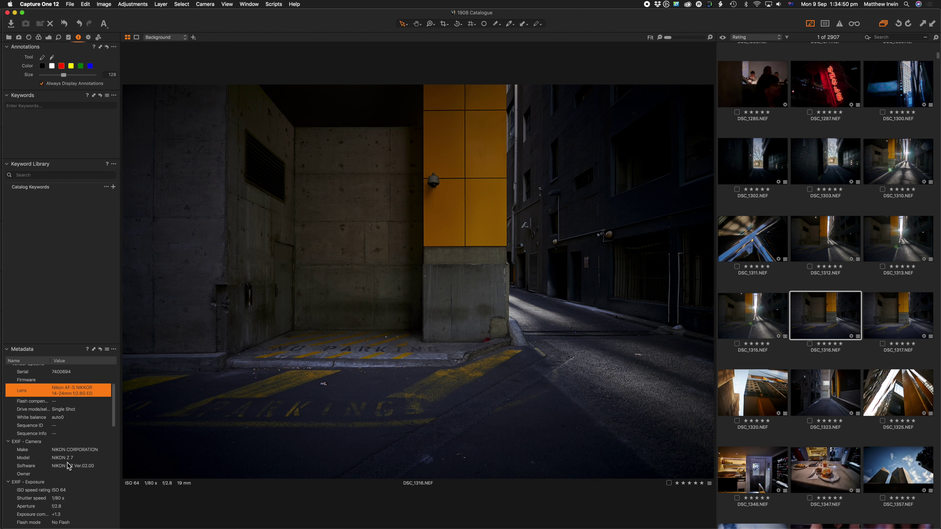
left_click(63, 460)
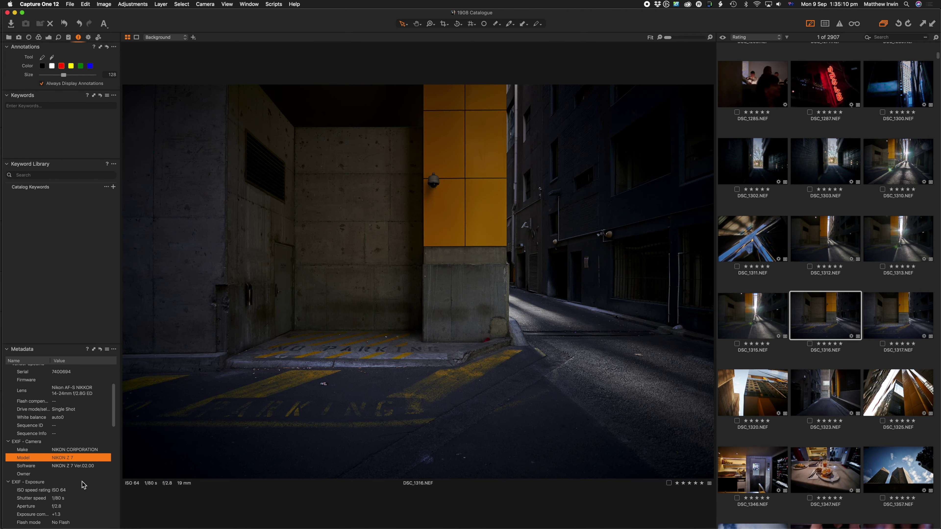
key("z")
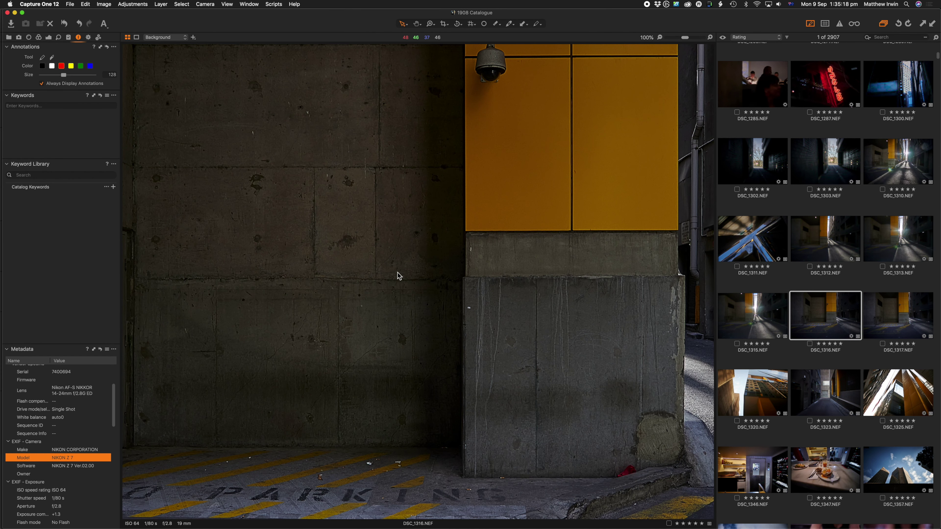
Step: Pan to the pillar and alley corner, and lower Clarity Structure from 100 to 6
left_click_drag(521, 272, 330, 209)
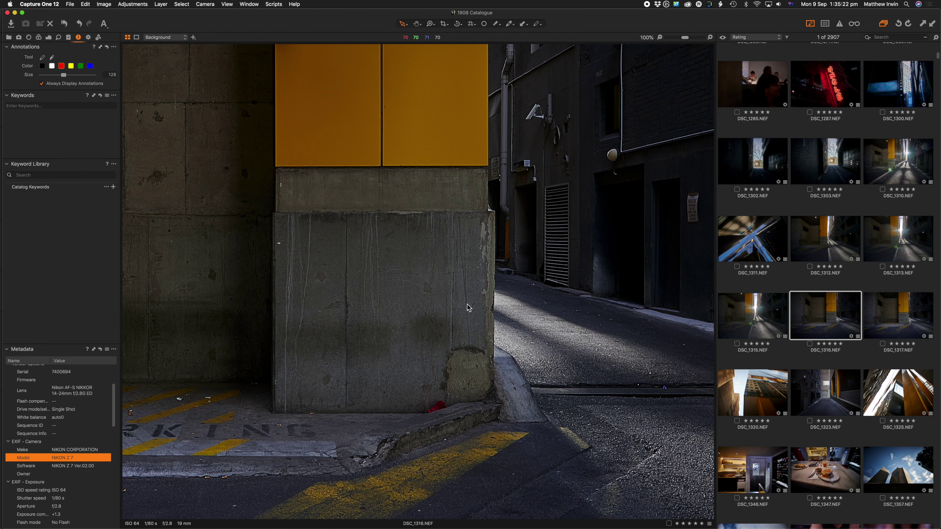
left_click(48, 37)
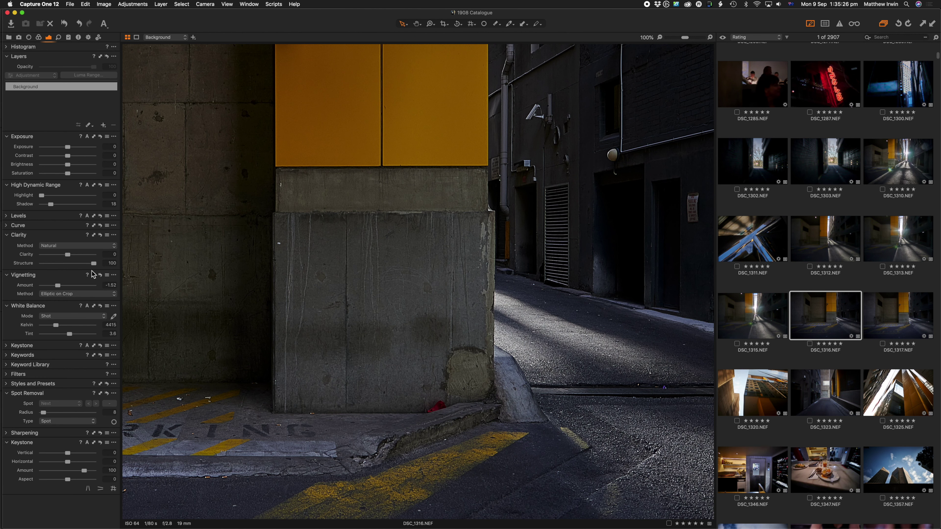
left_click(69, 263)
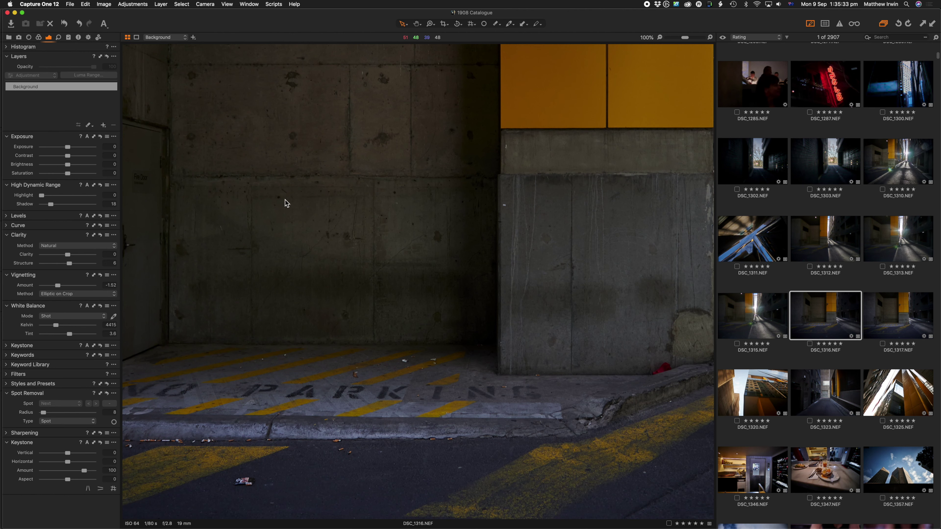
Step: Inspect the door beside the pillar, the vent wall and the ceiling at 100%
left_click_drag(203, 188, 343, 216)
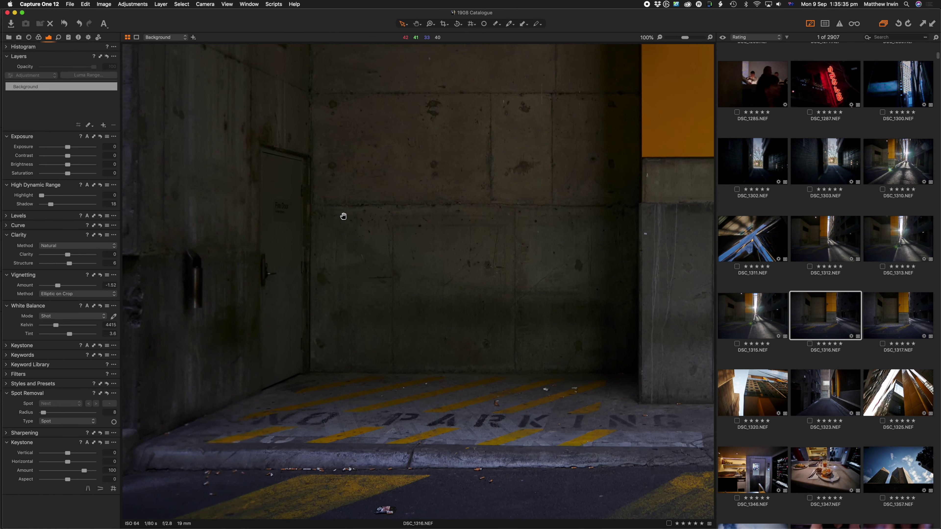
left_click_drag(193, 235, 393, 221)
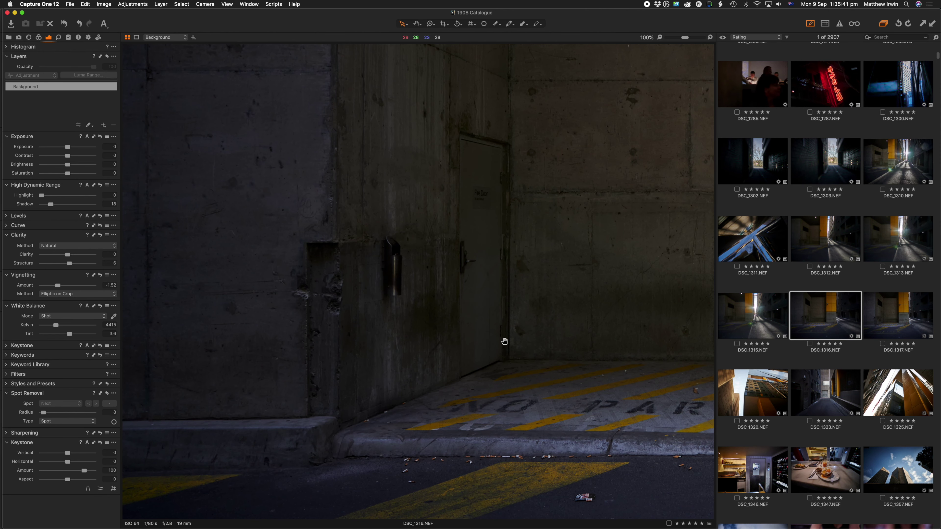
left_click_drag(479, 191, 494, 368)
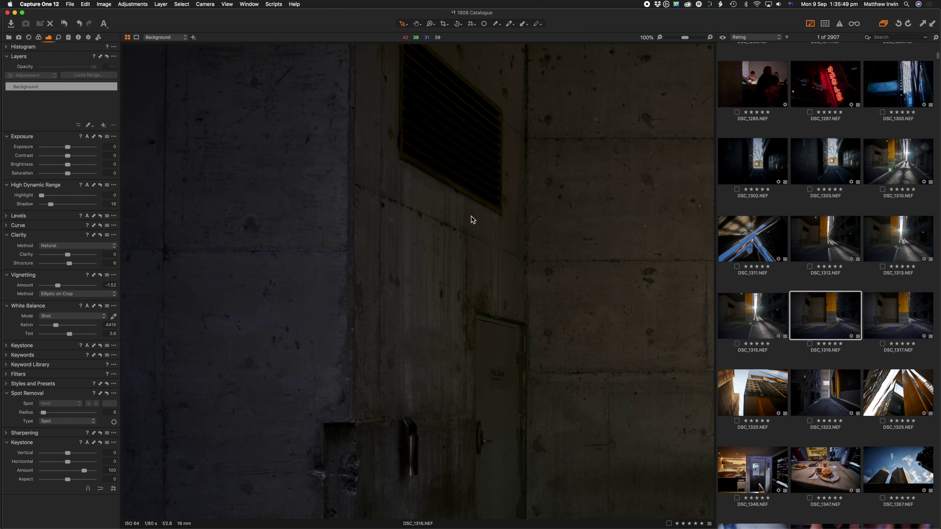
left_click_drag(333, 129, 293, 295)
left_click_drag(526, 270, 309, 270)
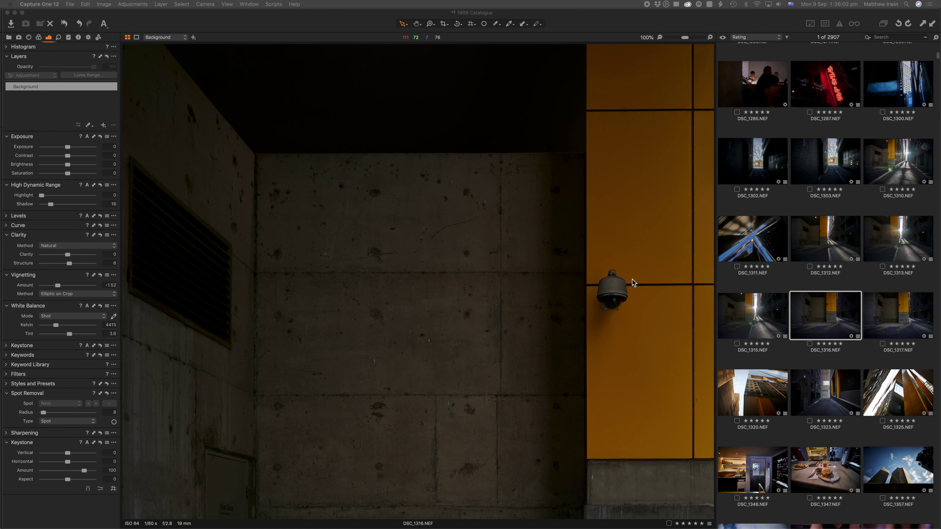
Step: Pan past the yellow wall and dome camera to the curb markings, then fit the photo
scroll(624, 291, "right", 5)
scroll(624, 291, "down", 4)
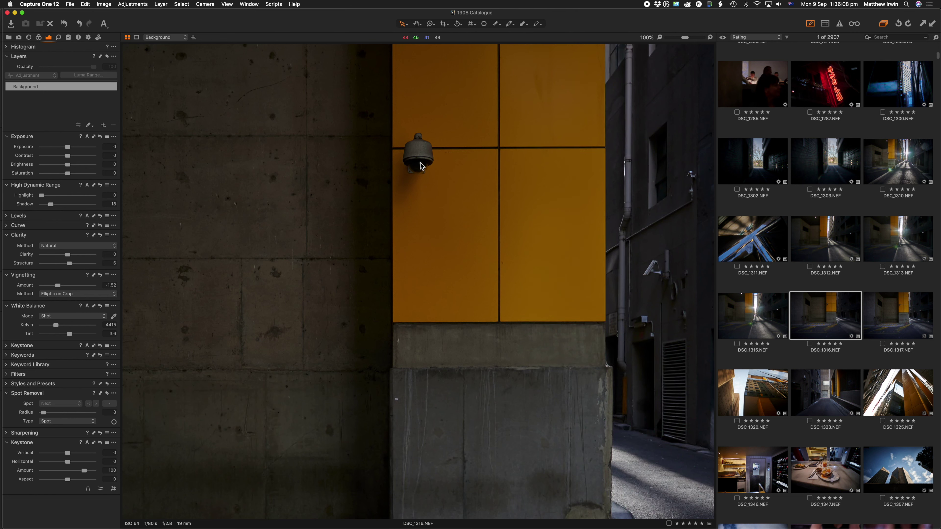
scroll(592, 217, "right", 5)
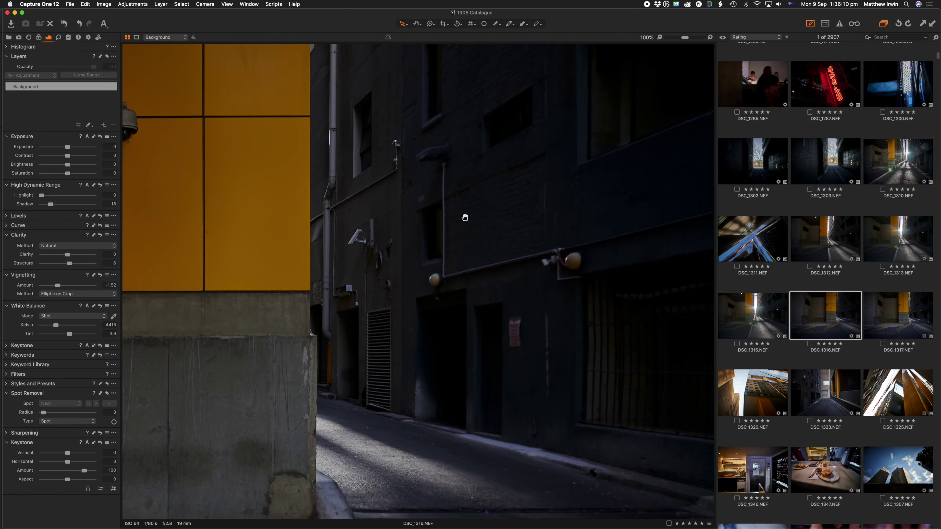
scroll(549, 195, "right", 5)
scroll(550, 195, "down", 2)
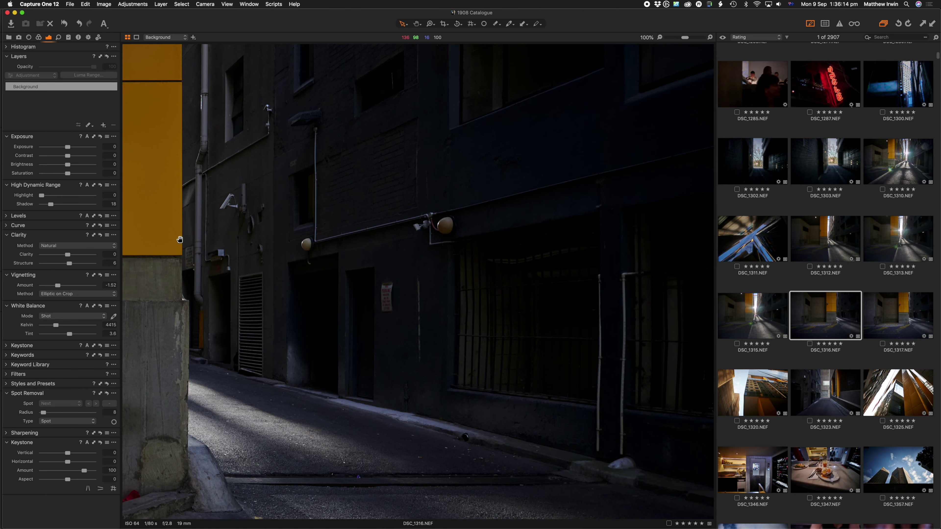
left_click_drag(180, 241, 474, 211)
left_click_drag(336, 248, 511, 262)
left_click_drag(320, 273, 465, 161)
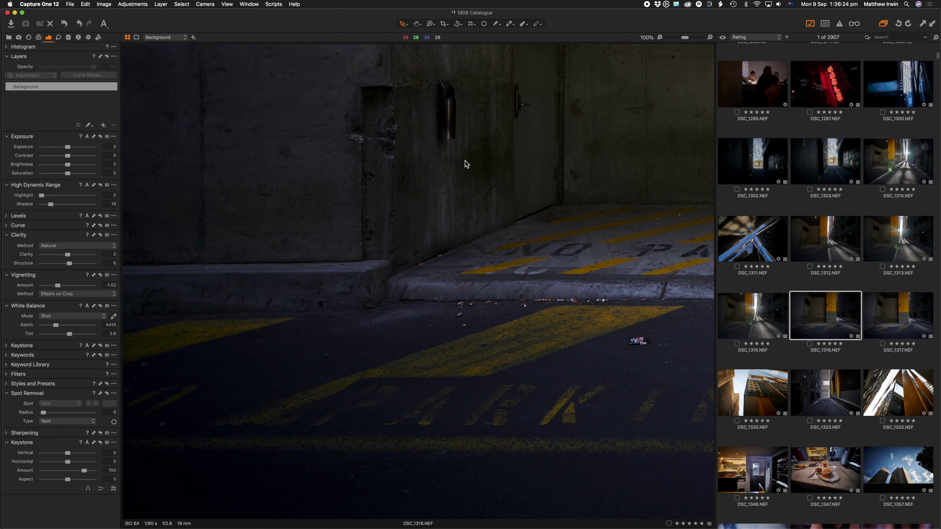
left_click(465, 161)
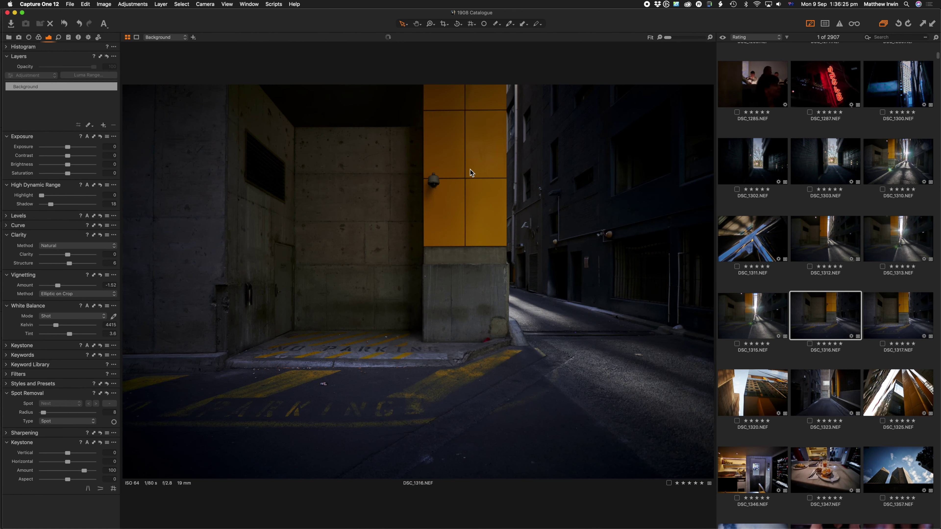
Step: Browse DSC_1315, DSC_1323 and DSC_1320 in the viewer
left_click(756, 316)
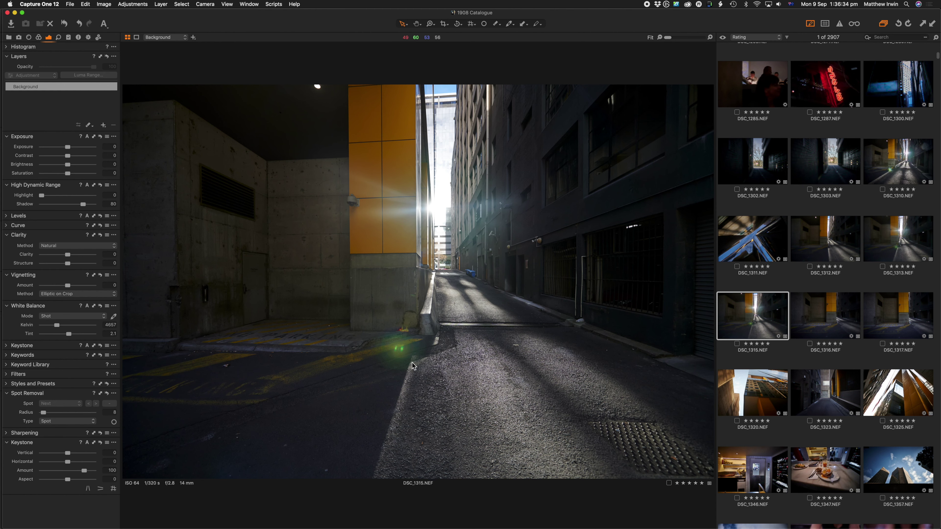
left_click(835, 399)
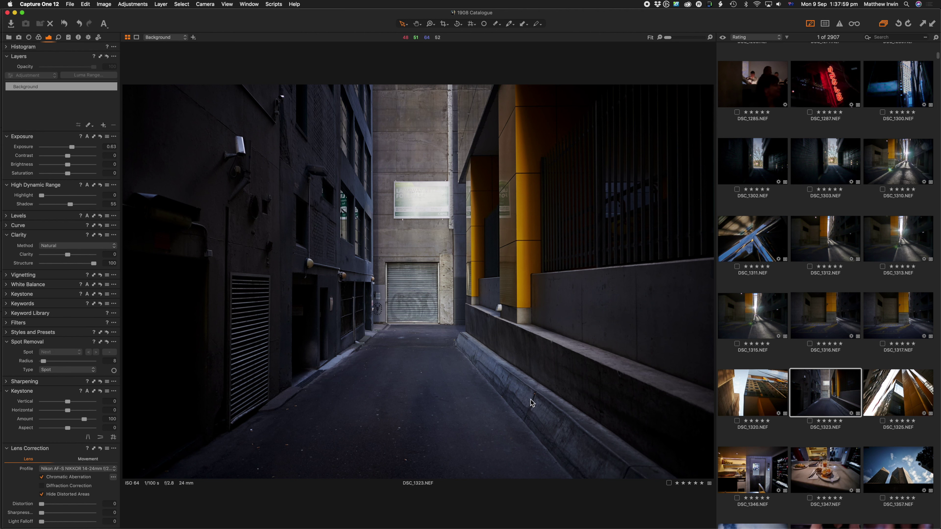
left_click(757, 384)
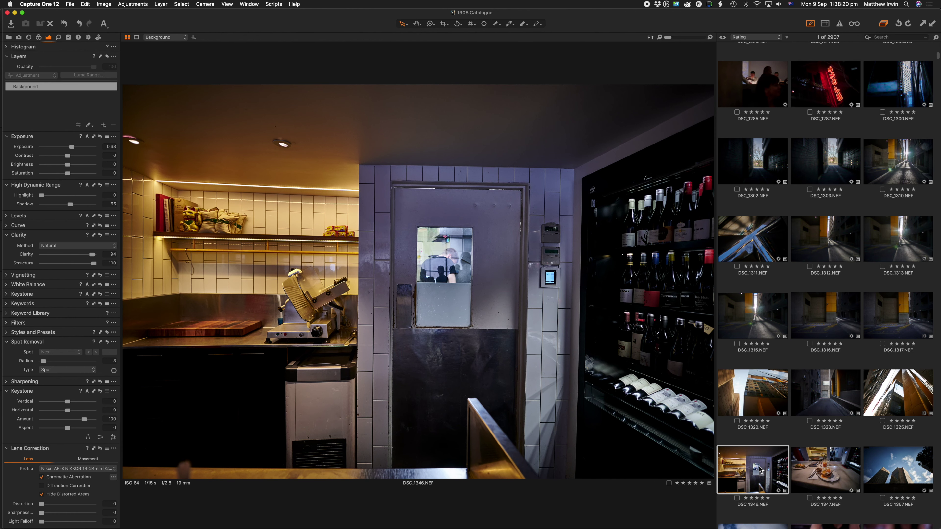
Step: Open the breakfast photo DSC_1347 and inspect the egg yolk and plate at 100%
left_click(828, 467)
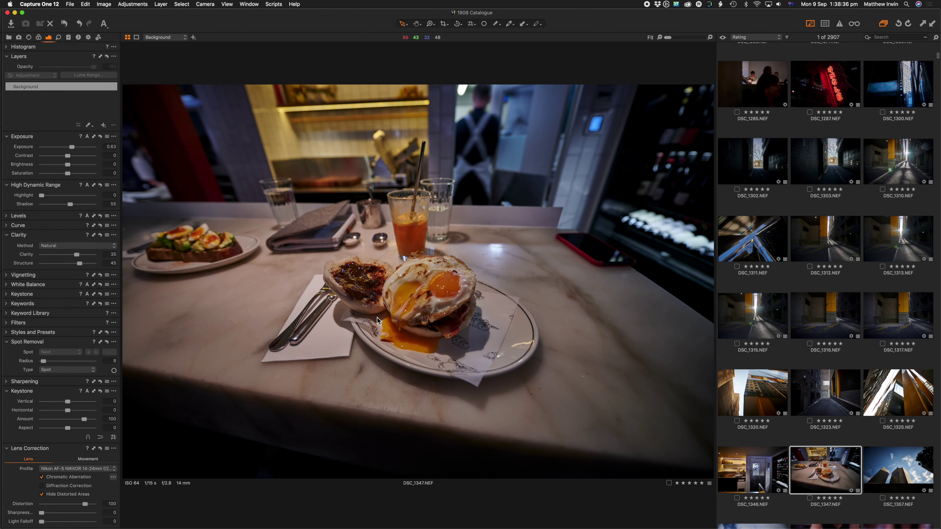
scroll(822, 404, "down", 5)
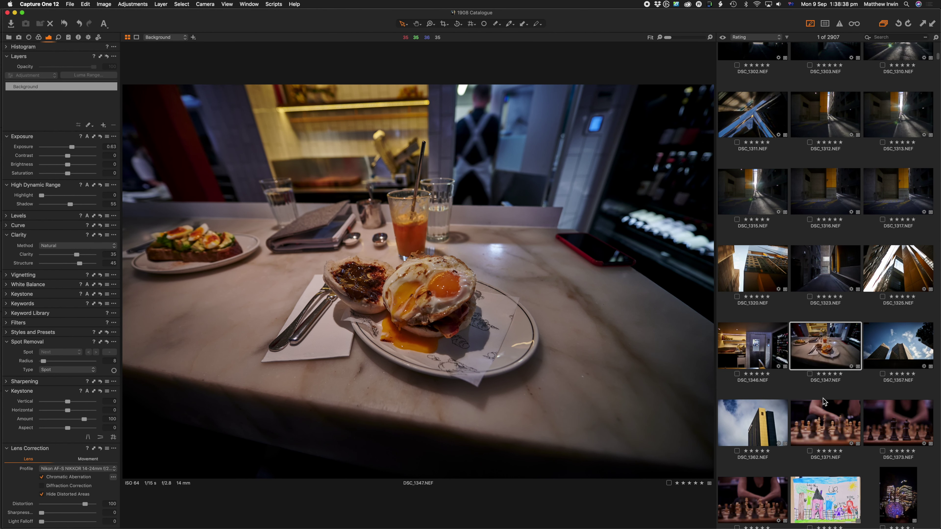
scroll(839, 359, "up", 1)
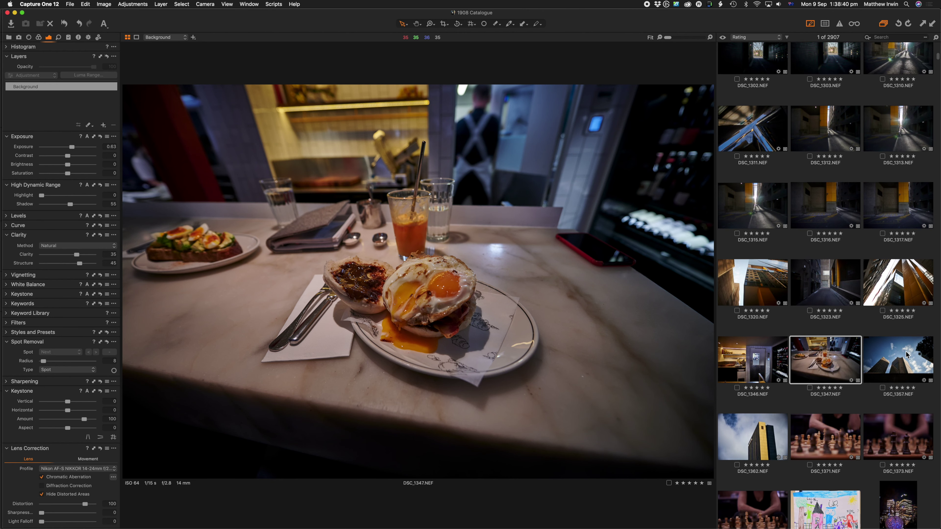
key("z")
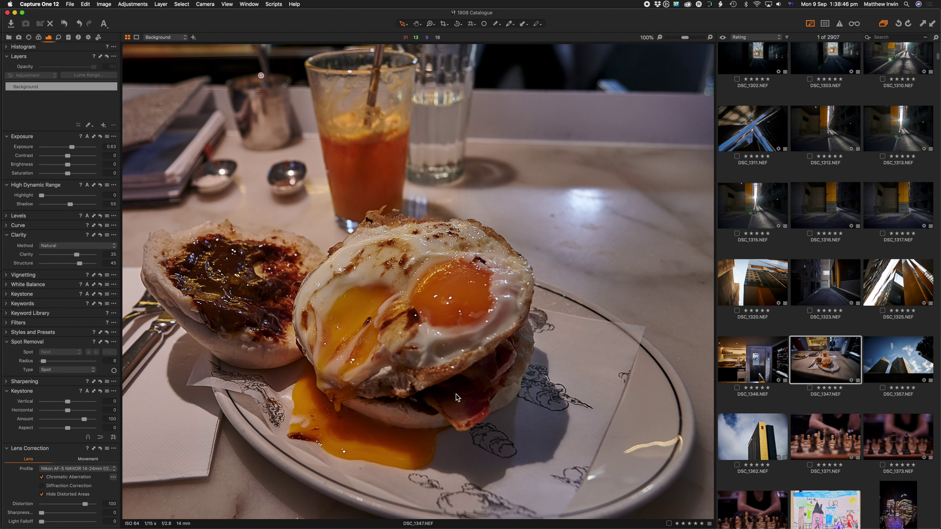
left_click(421, 338)
left_click_drag(421, 337, 460, 287)
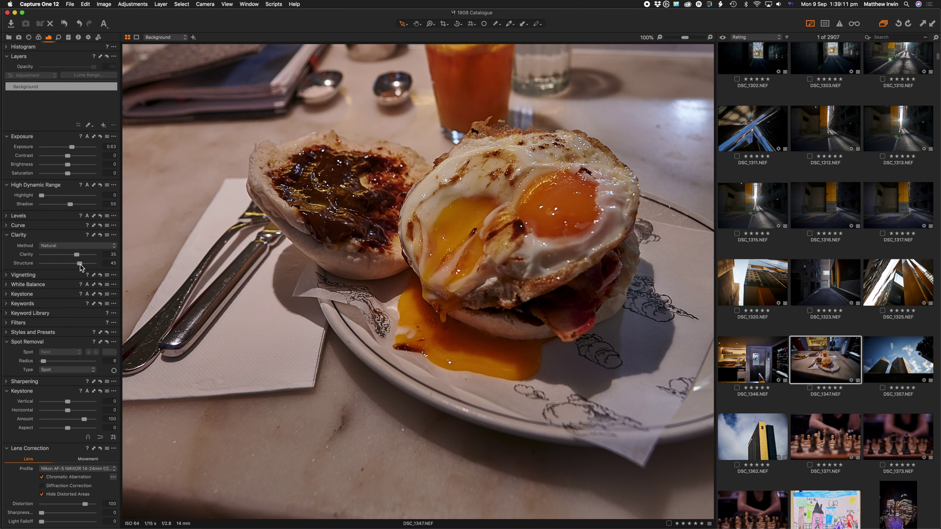
Step: Reset Clarity and Structure to 0, then fit the whole breakfast photo in view
left_click_drag(80, 264, 70, 261)
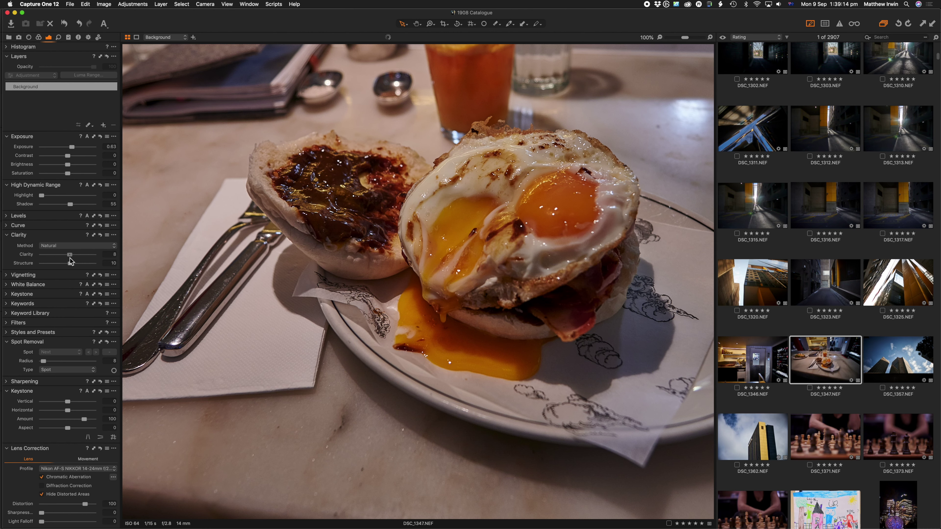
left_click(107, 254)
key("BackSpace")
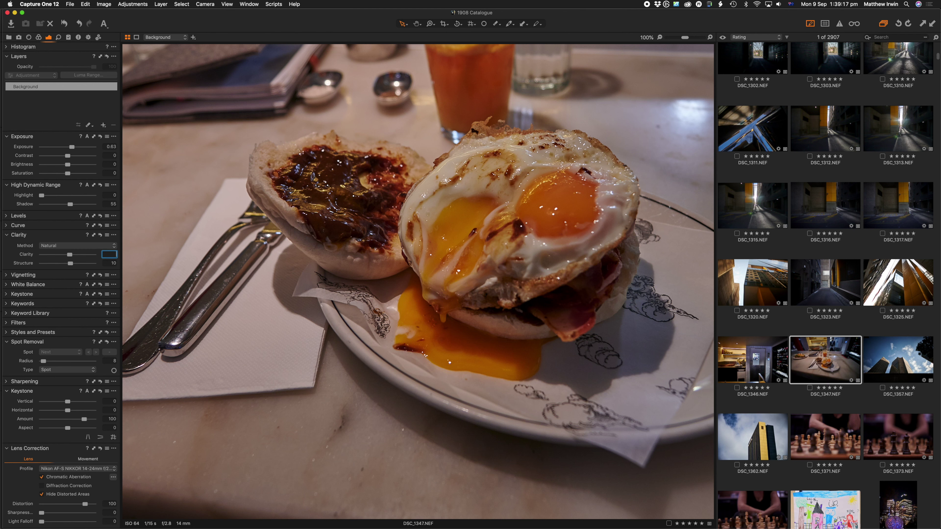
key("Tab")
type("0")
key("Tab")
left_click(519, 255)
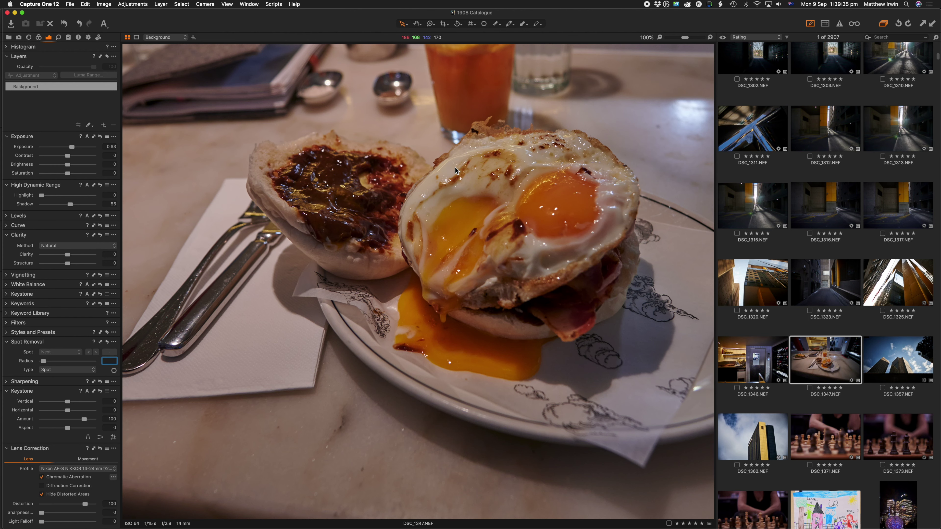
left_click(554, 182)
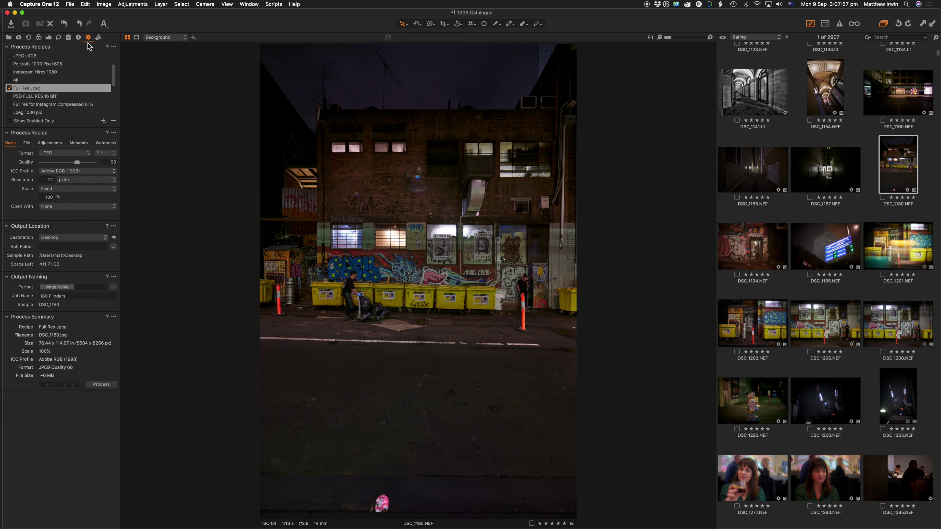
Step: Check DSC_1180's Lens, Model and Software metadata entries, then return to the Exposure tools
key("super+alt+m")
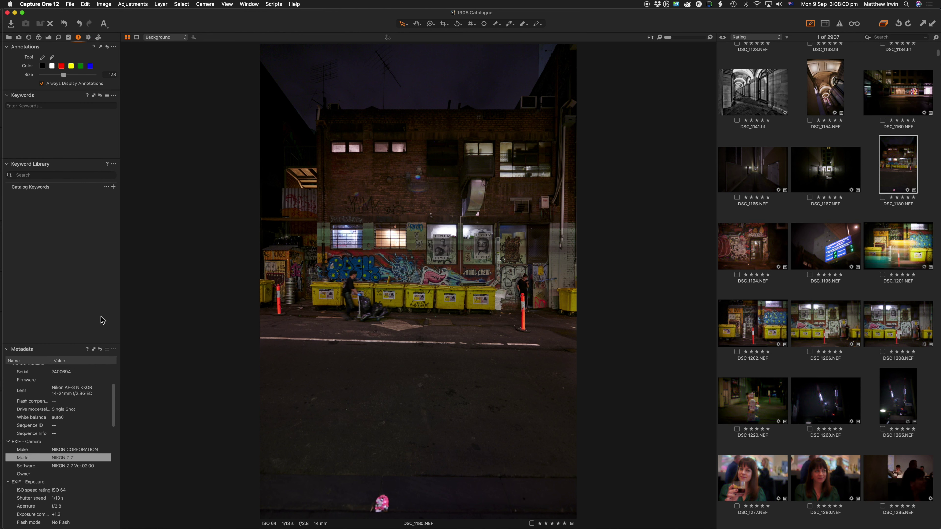
left_click(80, 391)
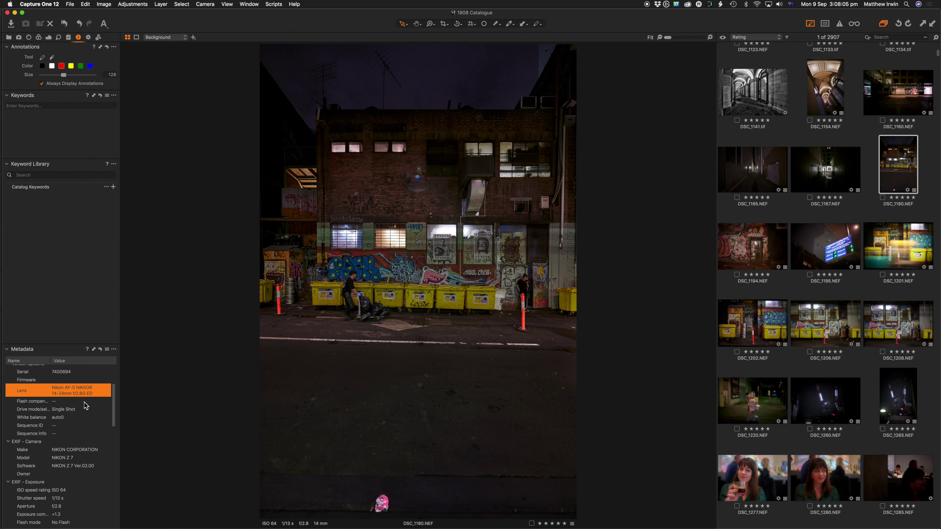
left_click(86, 461)
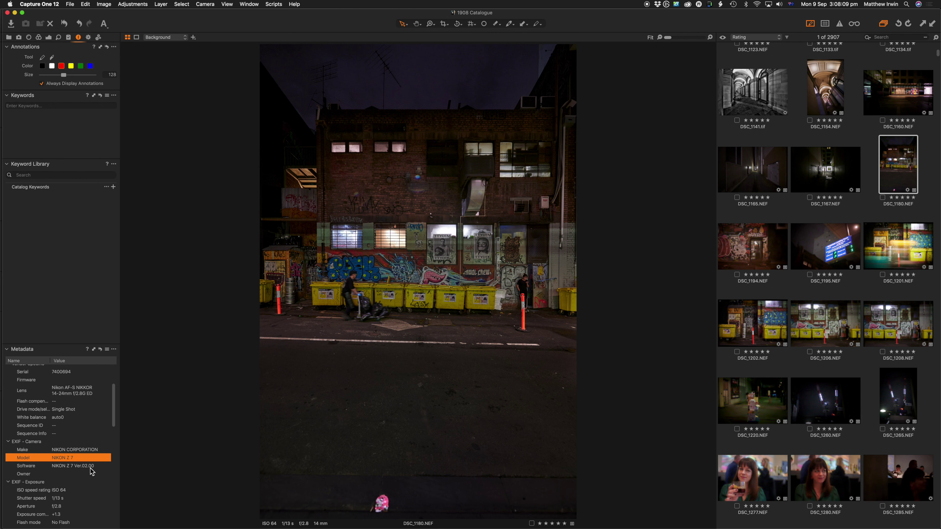
left_click(91, 468)
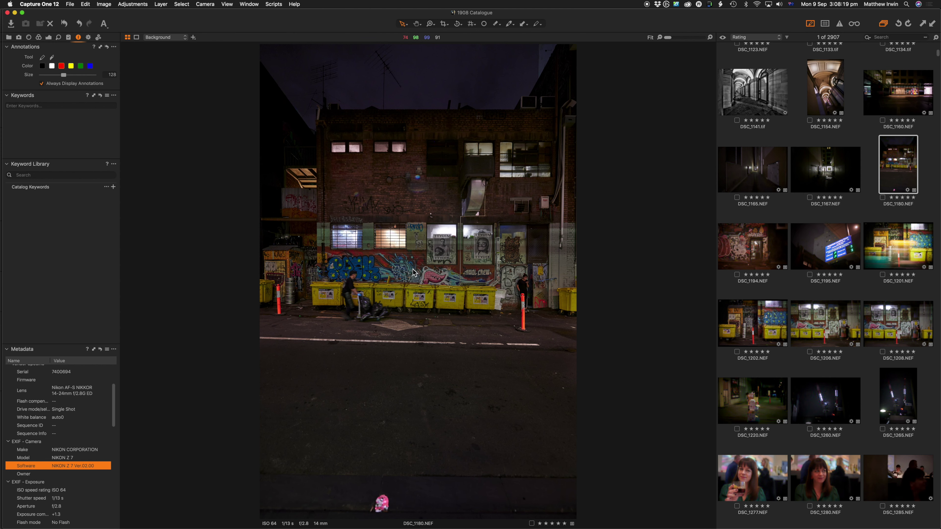
left_click(49, 38)
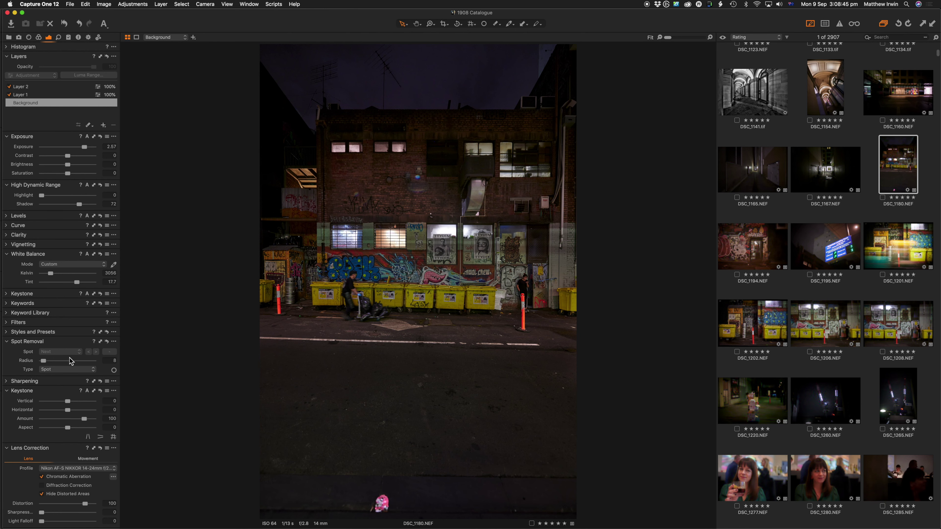
Step: Inspect DSC_1180's graffiti, bins and upper building wall at 100%, then open DSC_1167
double_click(442, 284)
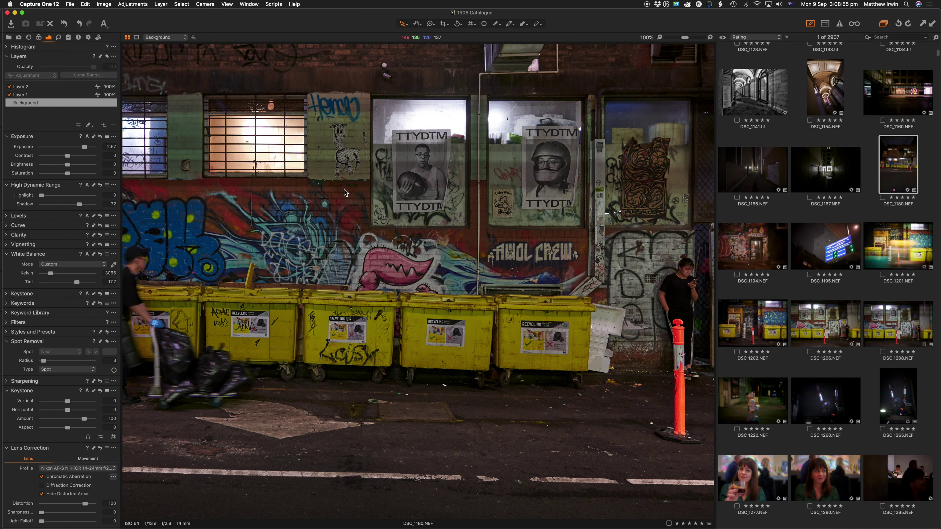
left_click(236, 450)
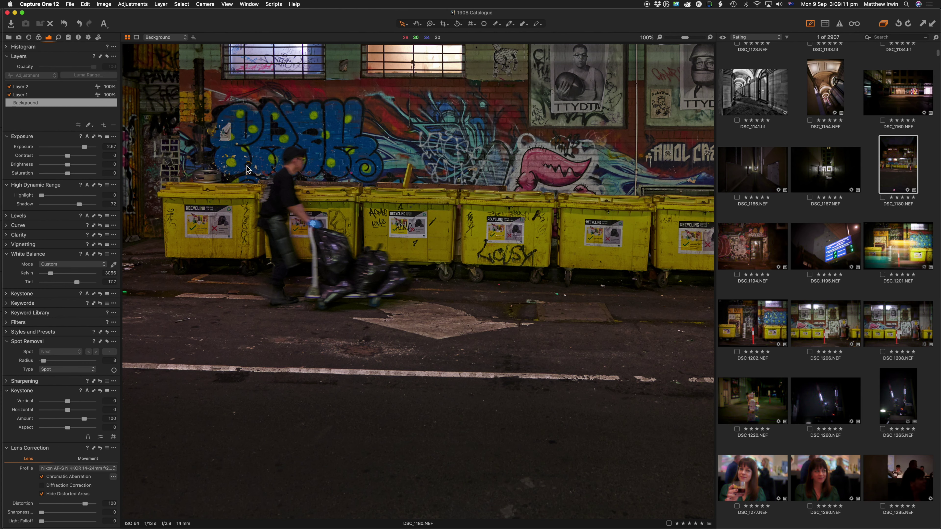
left_click_drag(227, 137, 441, 351)
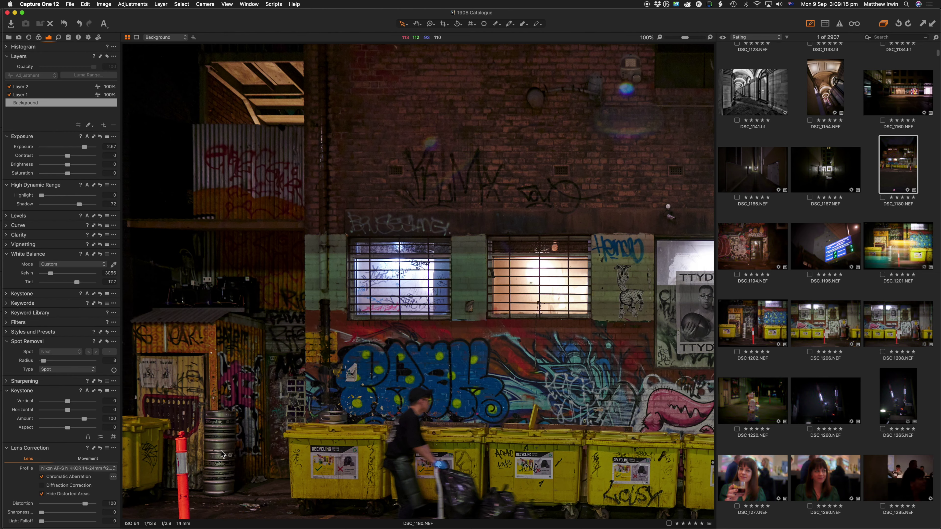
scroll(226, 448, "down", 5)
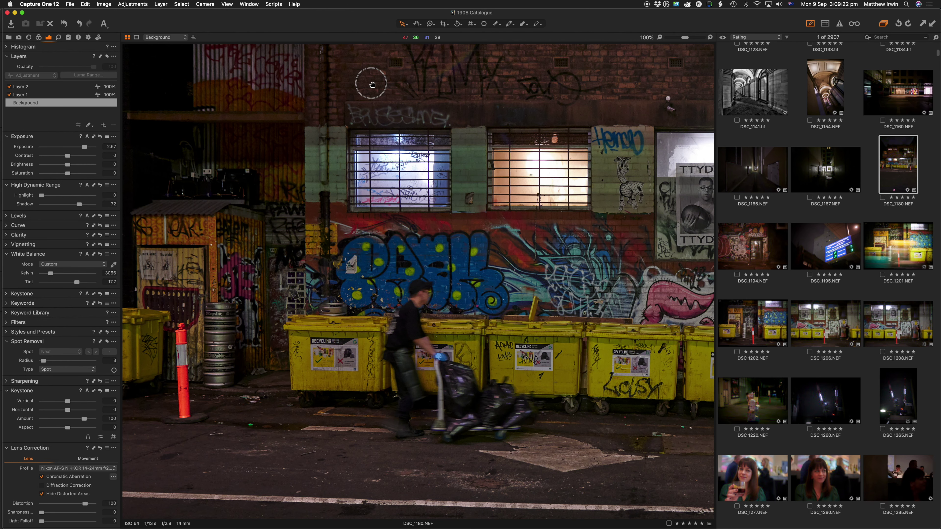
left_click_drag(371, 84, 306, 267)
left_click_drag(299, 155, 445, 257)
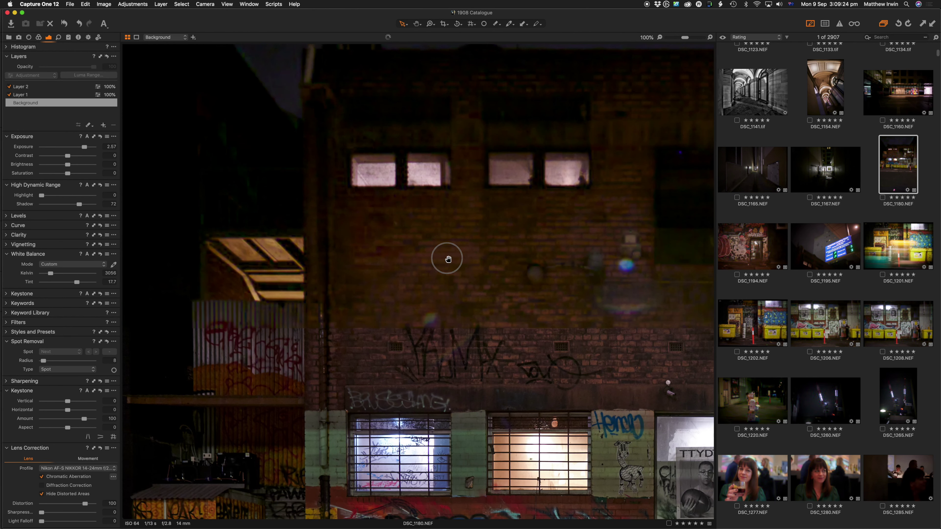
double_click(450, 260)
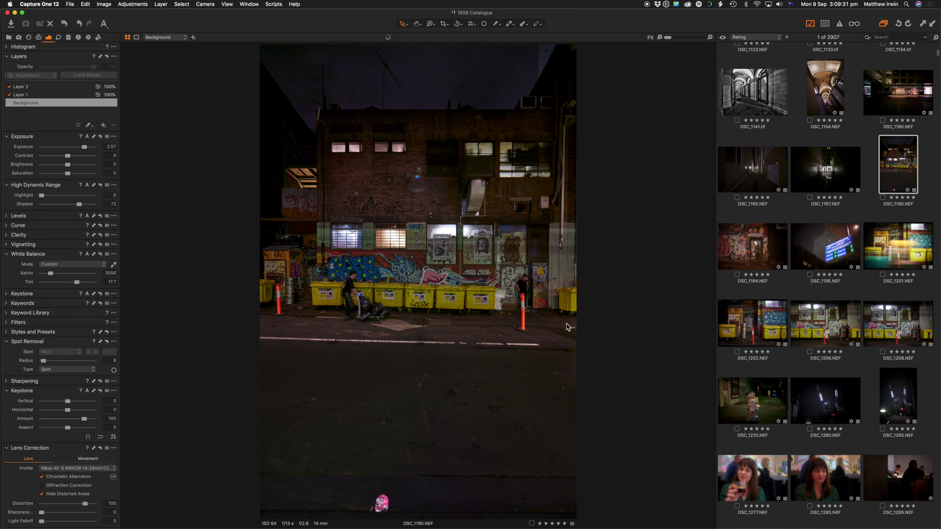
left_click(825, 164)
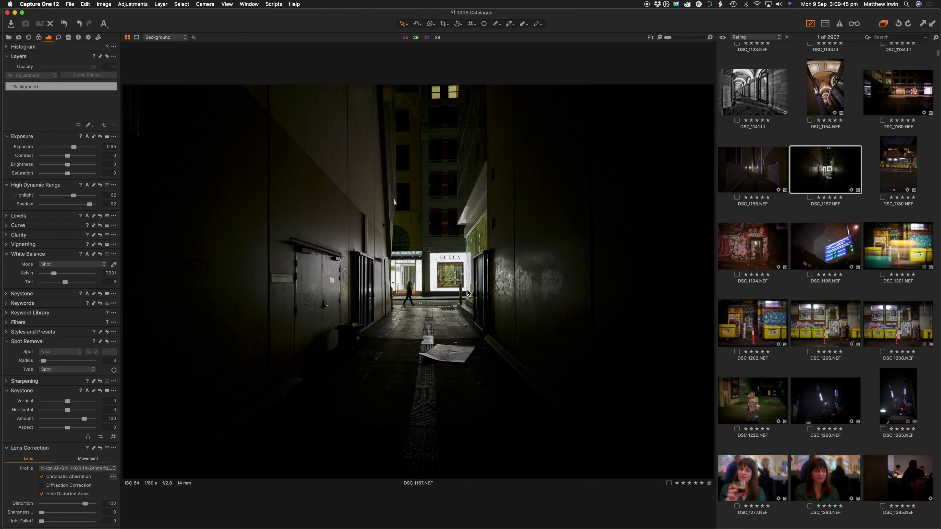
Step: Set DSC_1167's Highlight recovery to 77, then go to the previous photo DSC_1165
scroll(437, 281, "up", 2)
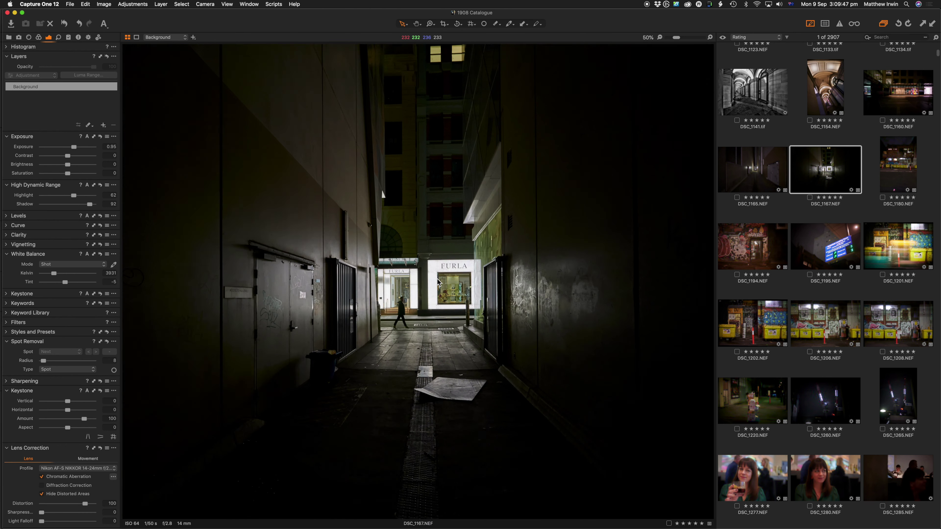
scroll(437, 281, "up", 2)
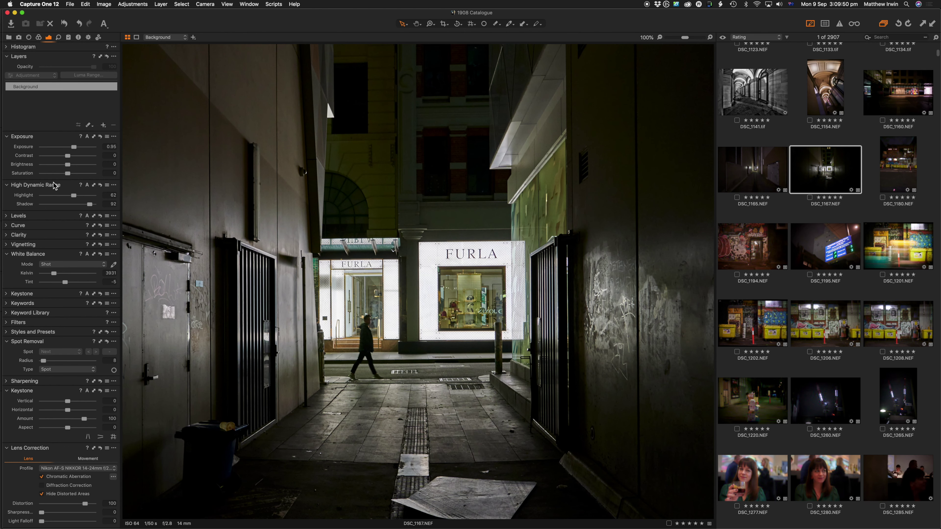
left_click_drag(55, 195, 2, 201)
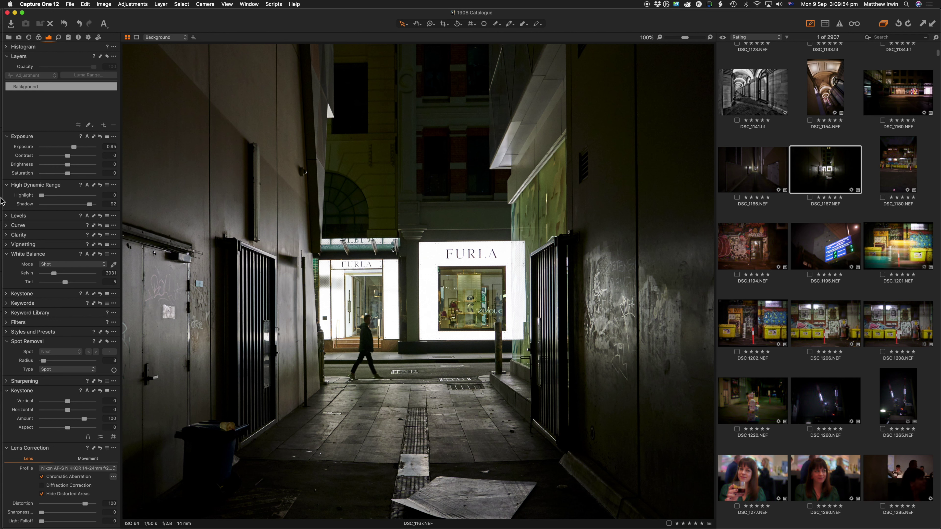
left_click(82, 196)
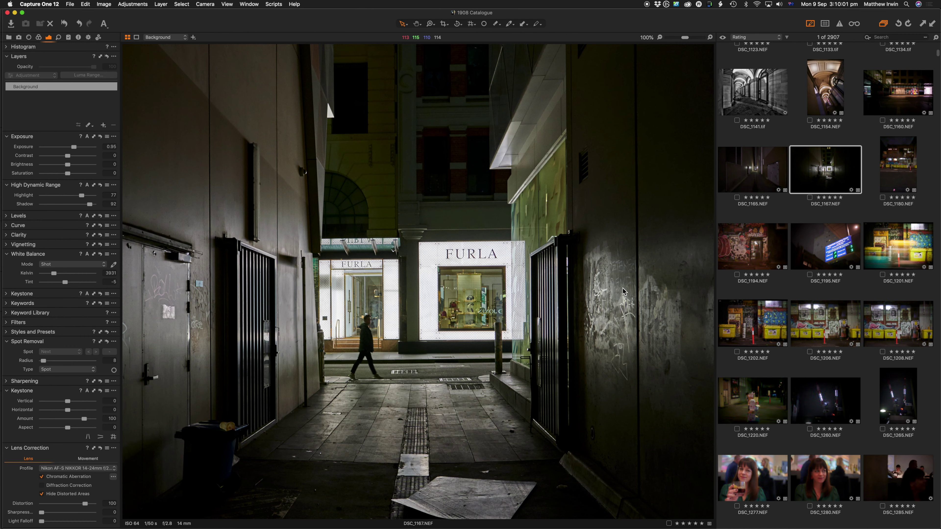
key("Left")
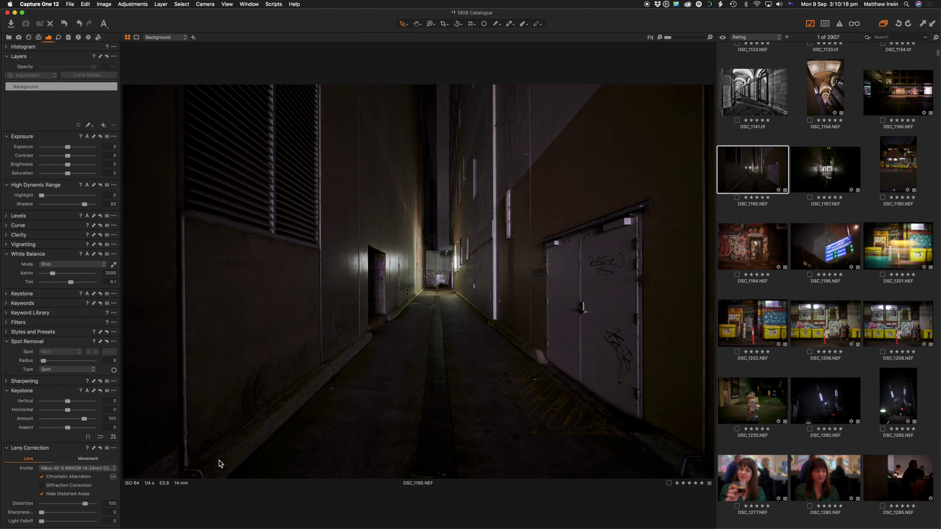
Step: View the far end of DSC_1165's alley at 100%, then switch to DSC_1160
double_click(434, 277)
double_click(434, 278)
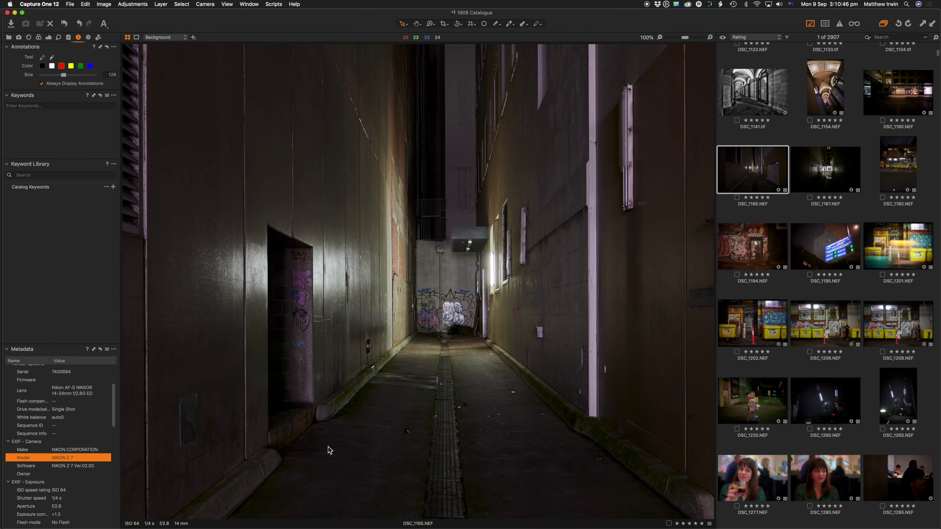
key("Left")
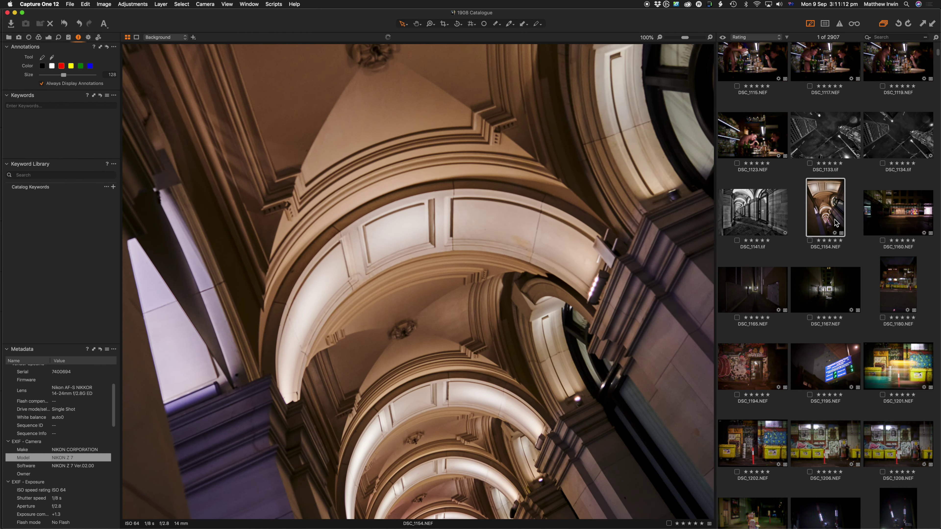
Step: Fit DSC_1154's arcade ceiling in view, then open the black-and-white DSC_1141.tif
left_click(453, 297)
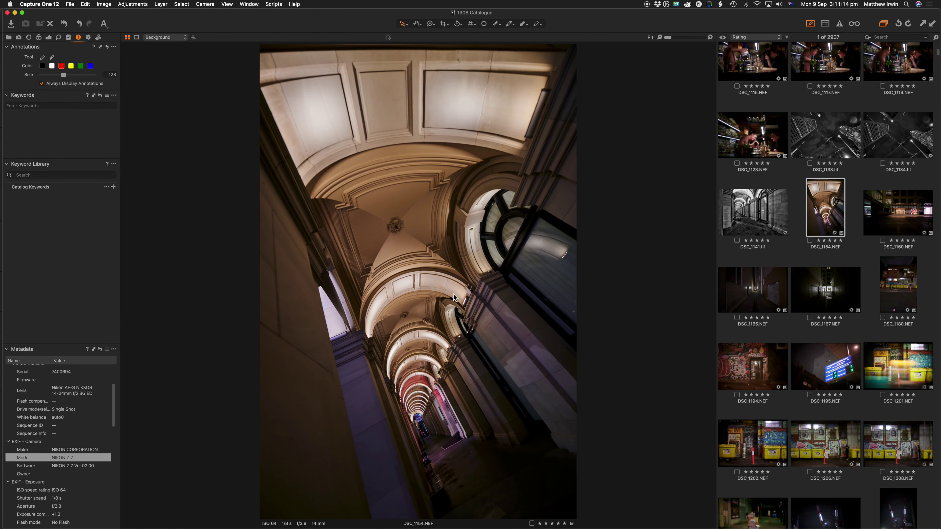
left_click(745, 218)
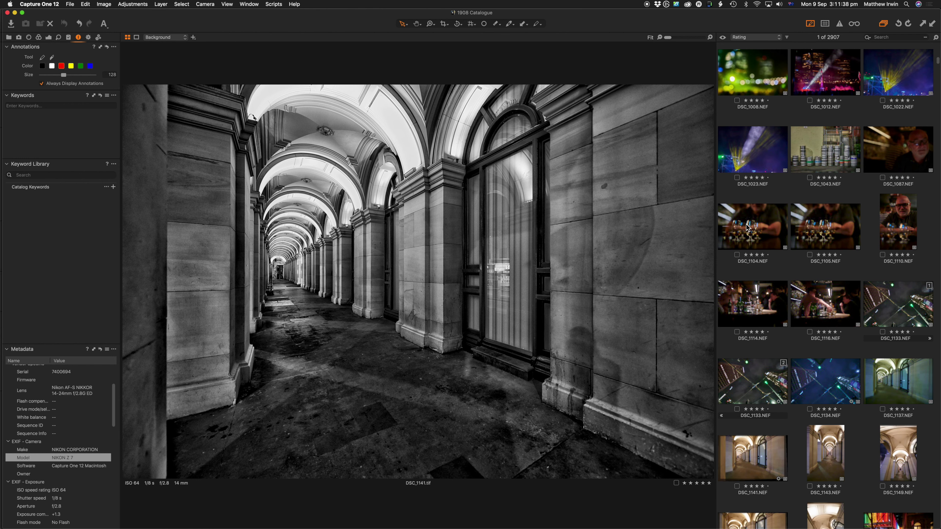
Step: Scroll the browser down to the 50mm portrait DSC_1089.NEF and show it in the viewer
scroll(764, 230, "down", 15)
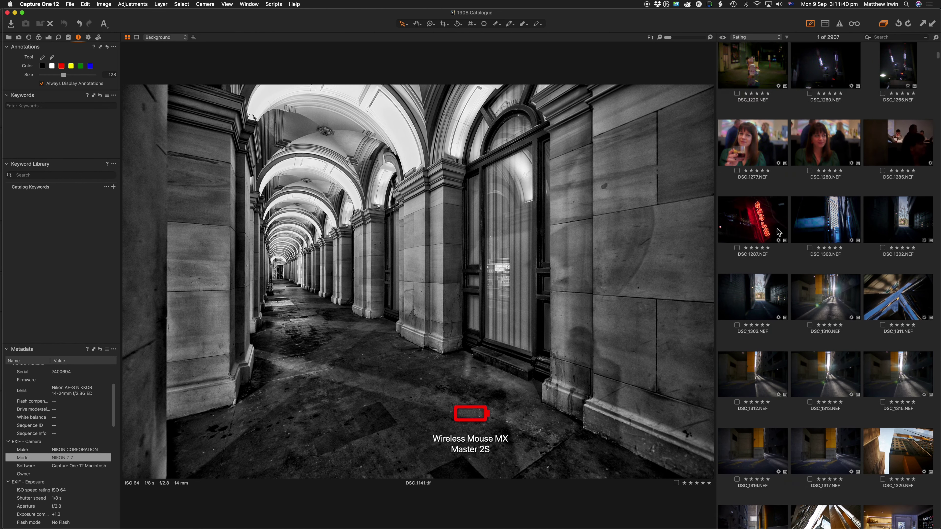
scroll(777, 232, "up", 10)
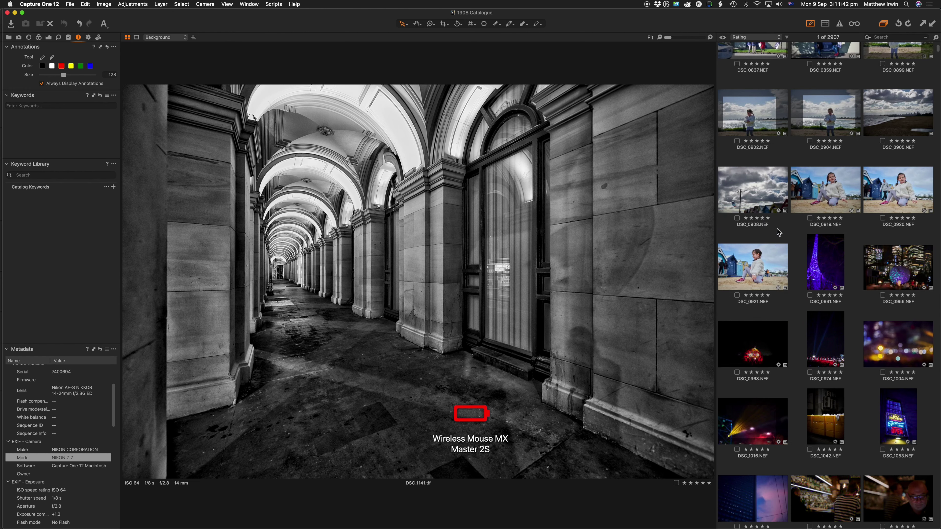
scroll(778, 232, "down", 4)
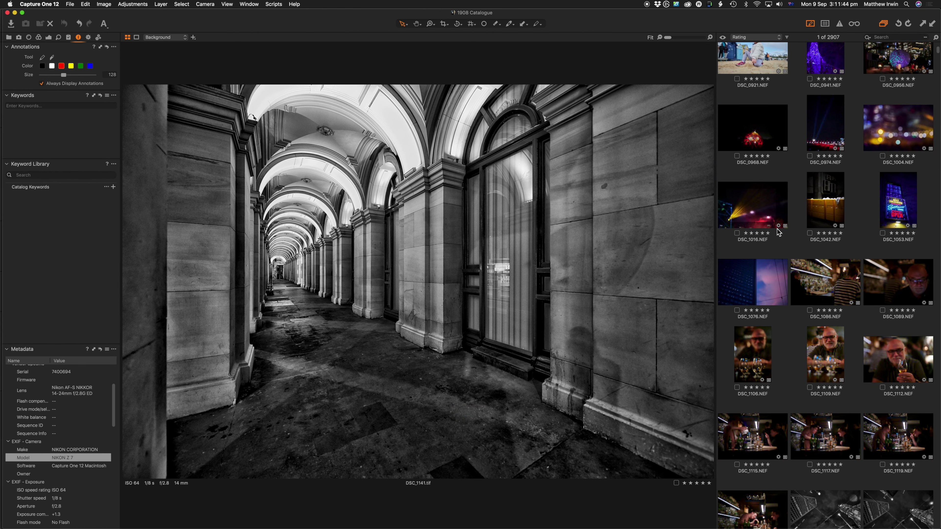
scroll(778, 232, "down", 2)
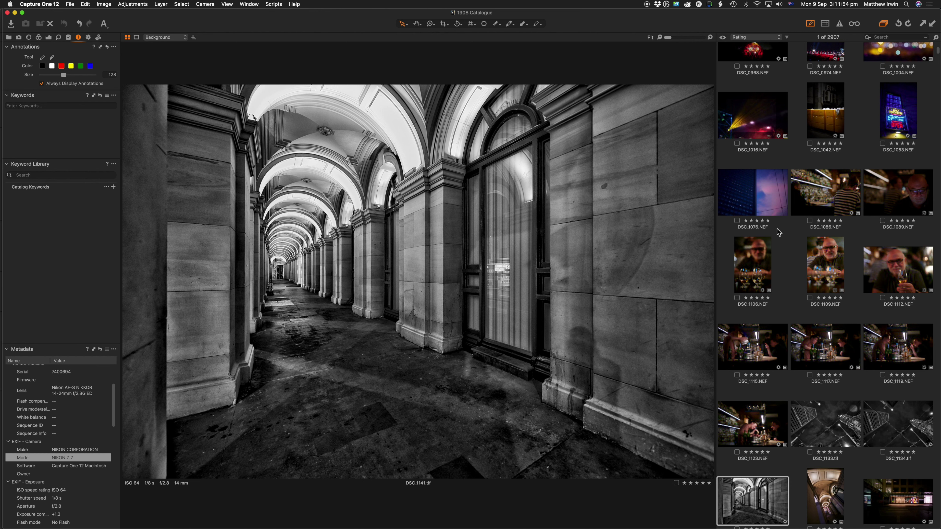
scroll(807, 222, "down", 3)
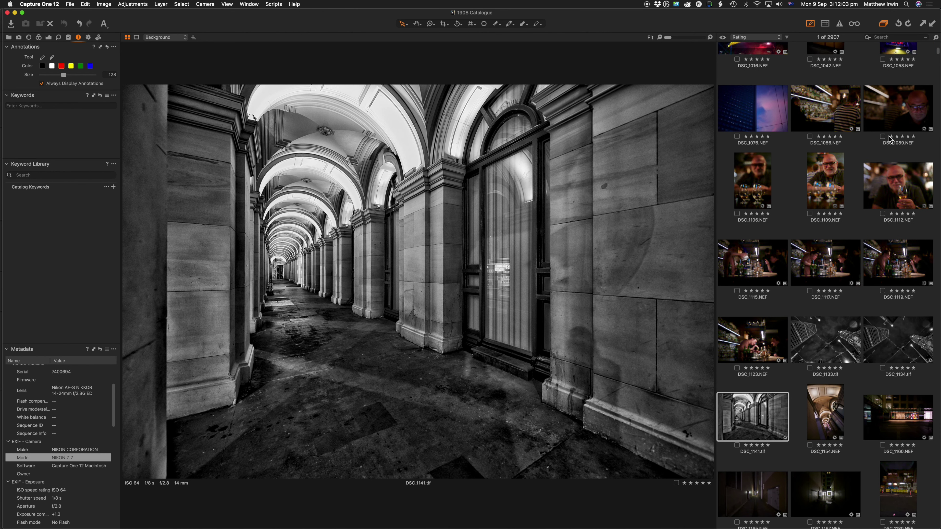
left_click(912, 102)
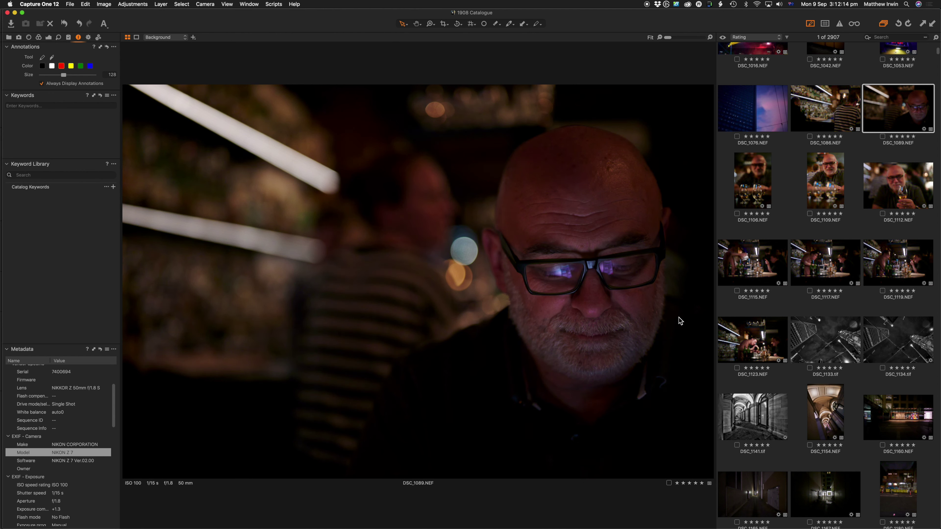
Step: Check the DSC_1089 portrait's sharpness at 100%, zoom back out, then open DSC_1115.NEF
key("z")
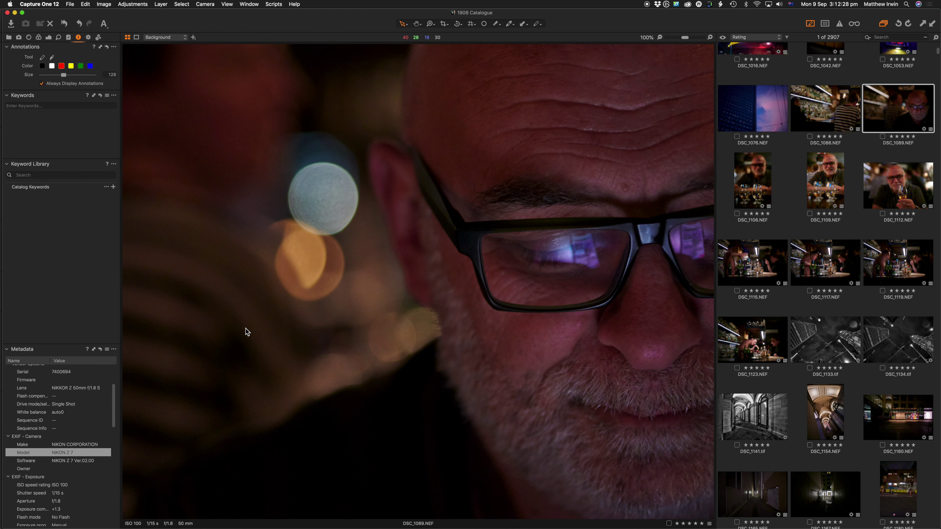
key("super+minus")
key("super+minus")
key("super+minus")
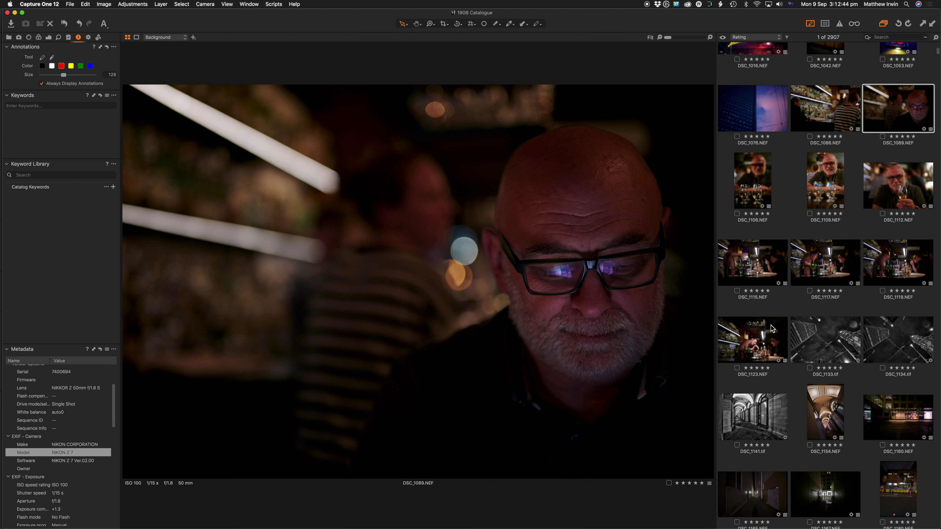
left_click(769, 271)
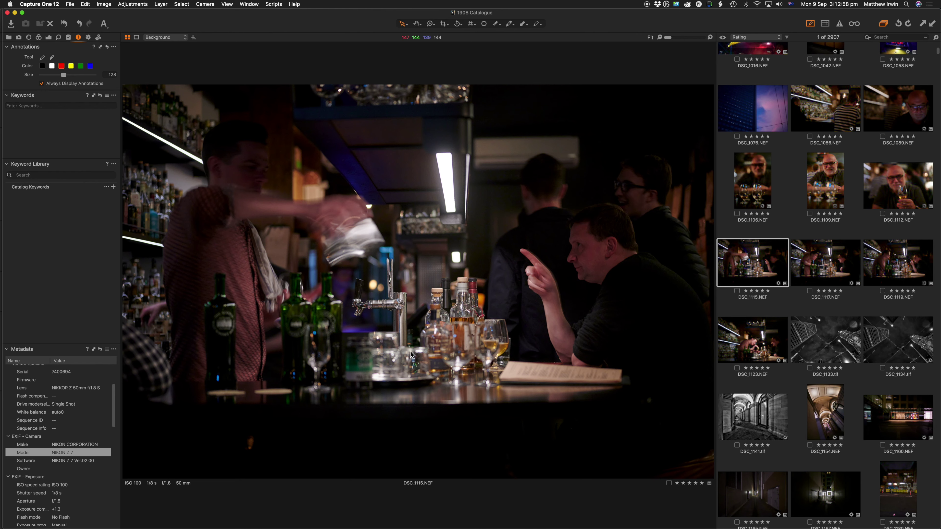
Step: Inspect DSC_1115's beer tap at 100%, then open DSC_1119.NEF, zoom in, and fit it to the viewer
double_click(403, 321)
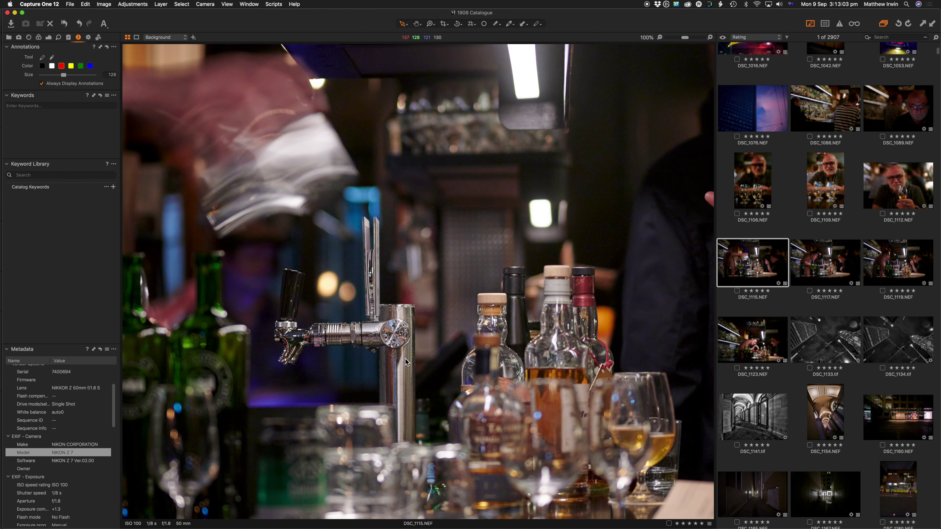
double_click(413, 344)
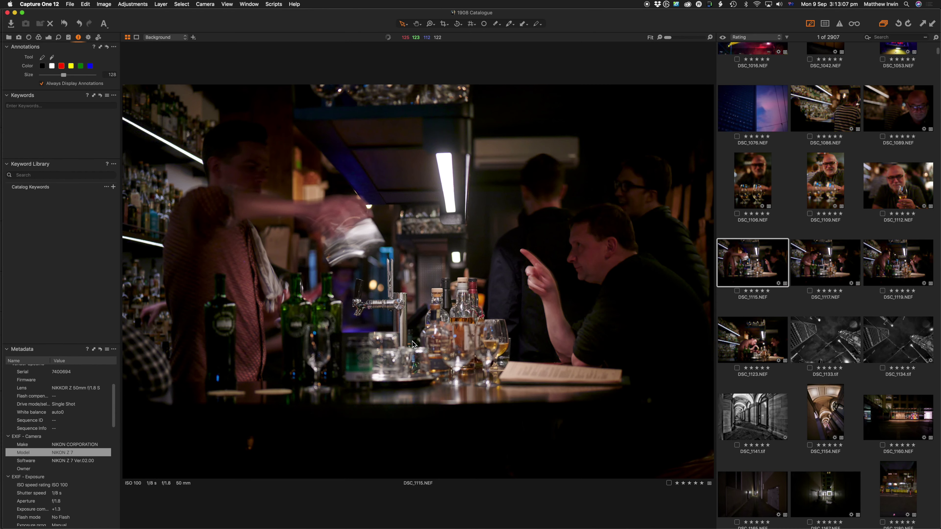
left_click(911, 264)
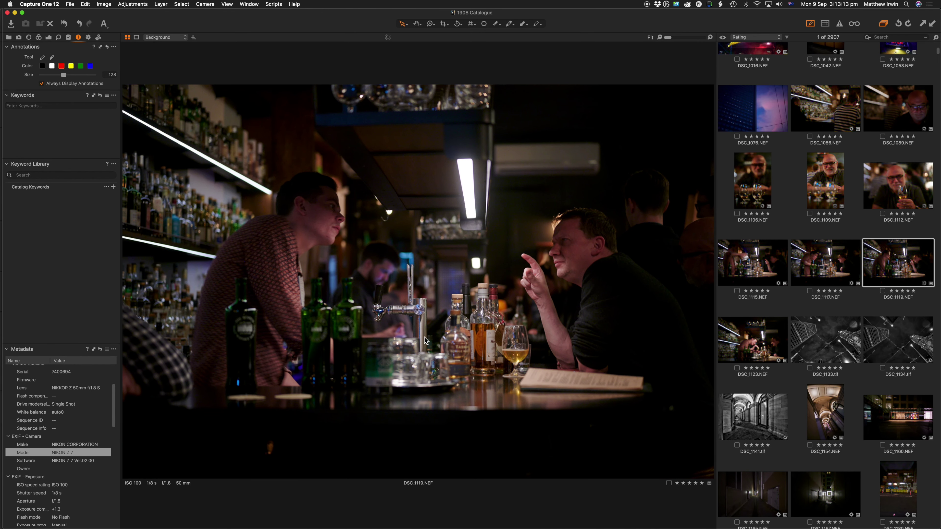
key("super+equal")
key("super+equal")
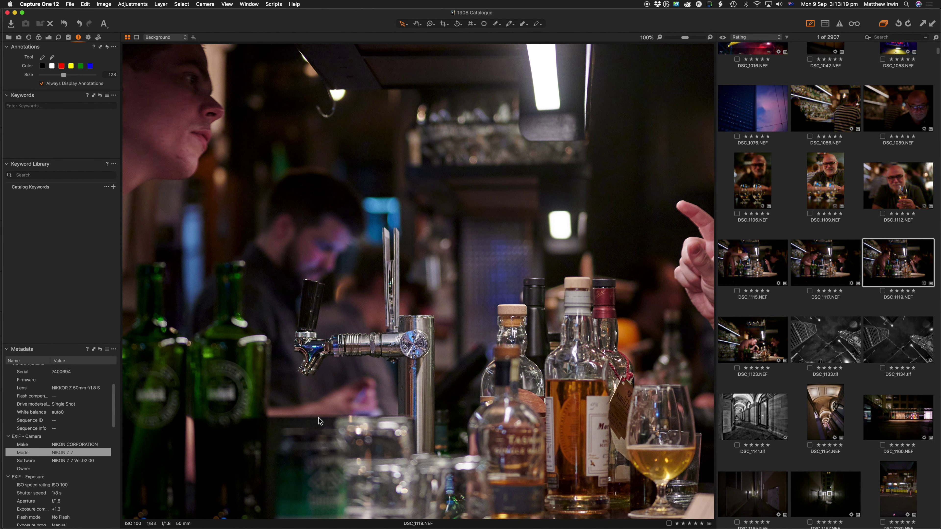
key("super+0")
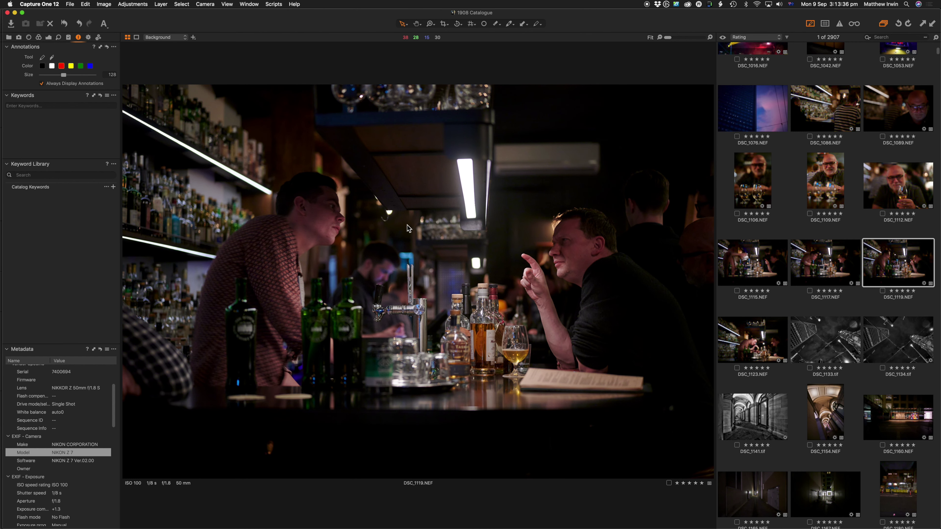
Step: In the Exposure tool, set DSC_1119's Exposure slider to 2.21
left_click(48, 37)
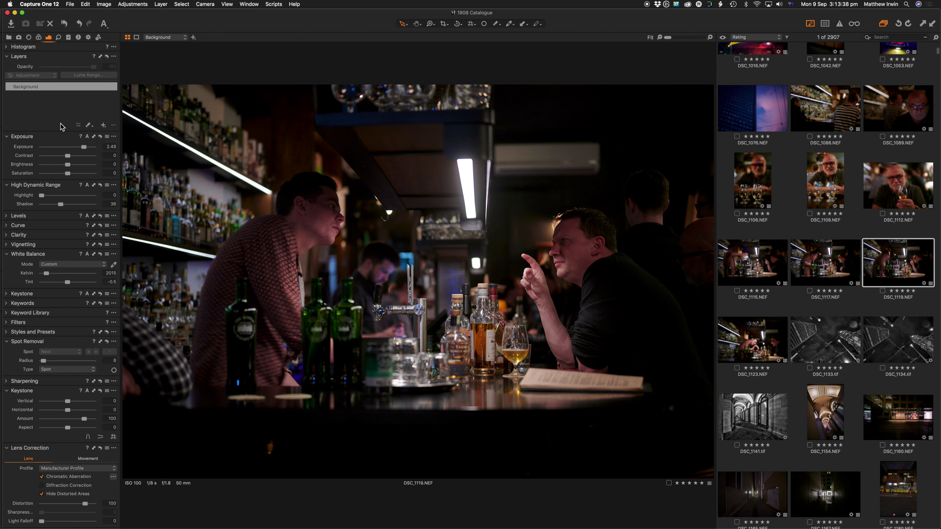
left_click(79, 148)
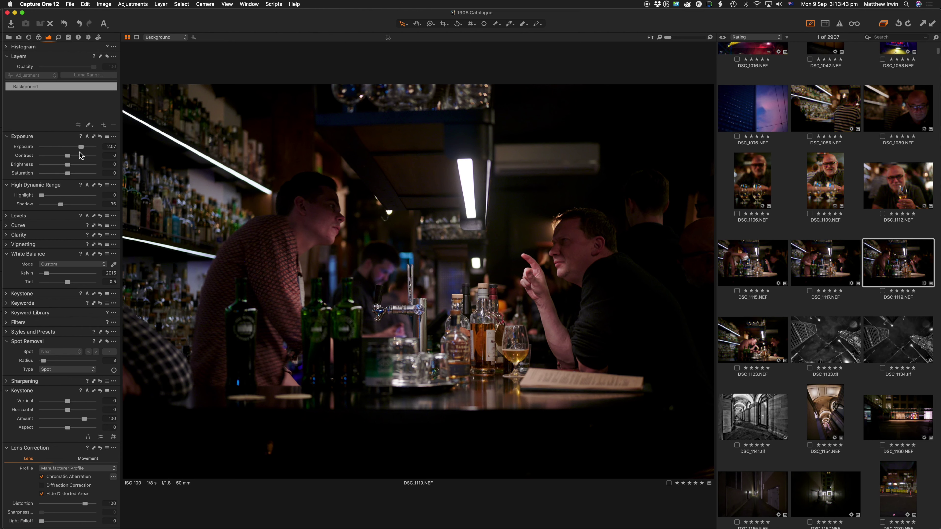
left_click(88, 148)
left_click(78, 149)
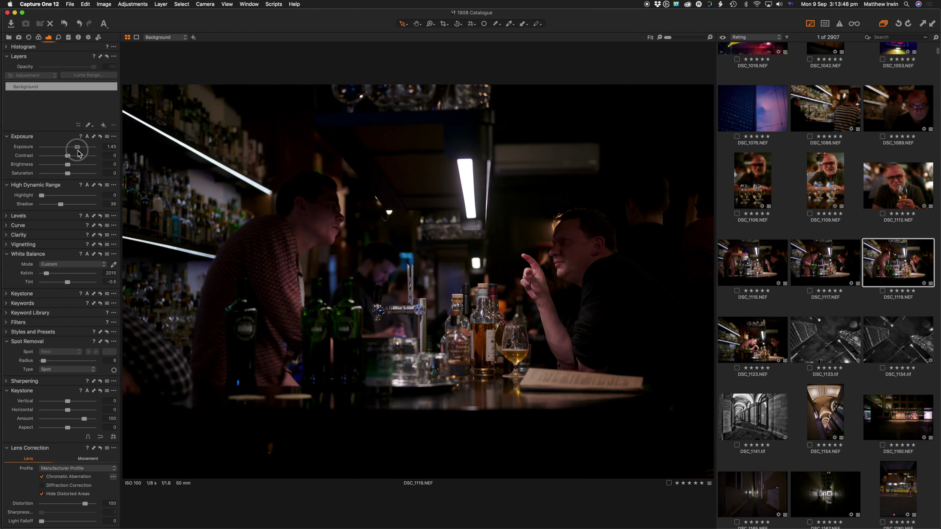
left_click(82, 148)
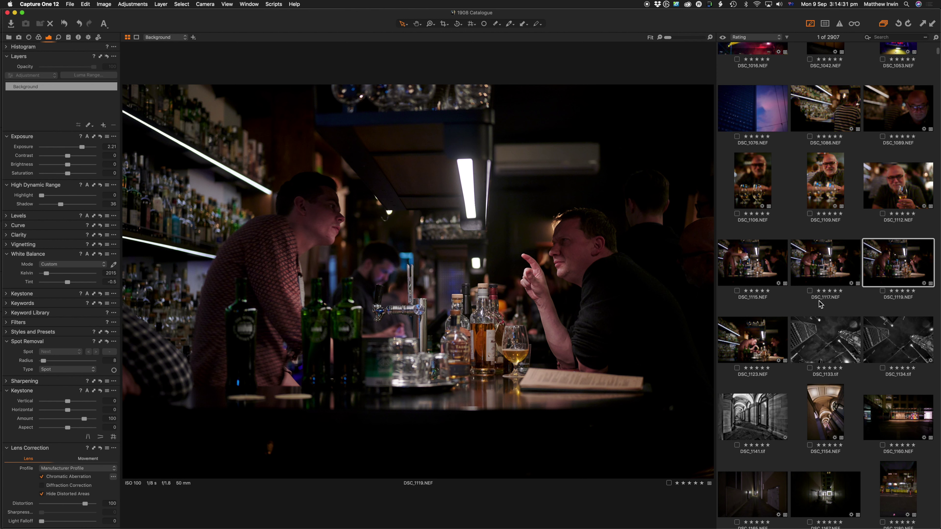
Step: Scroll the browser to the graffiti doorway photo DSC_1194.NEF and open it
scroll(822, 302, "down", 7)
scroll(834, 299, "down", 2)
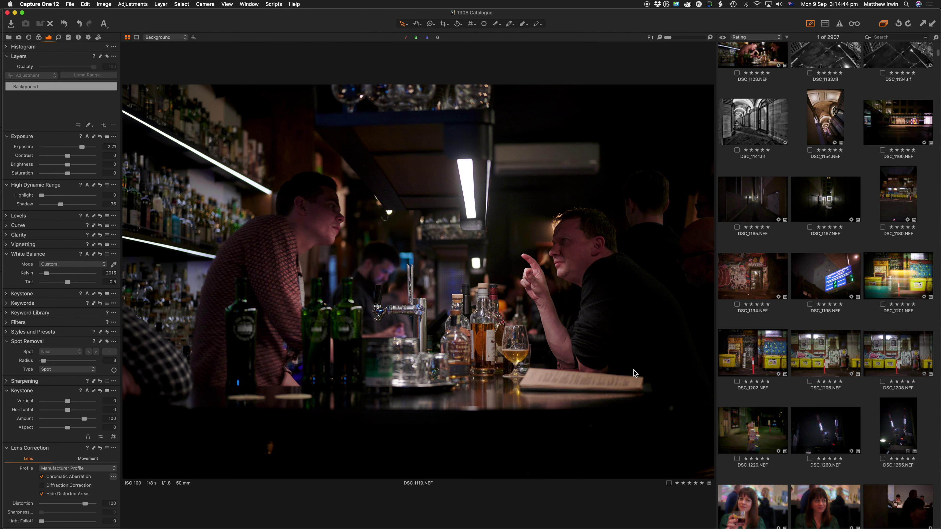
left_click(757, 279)
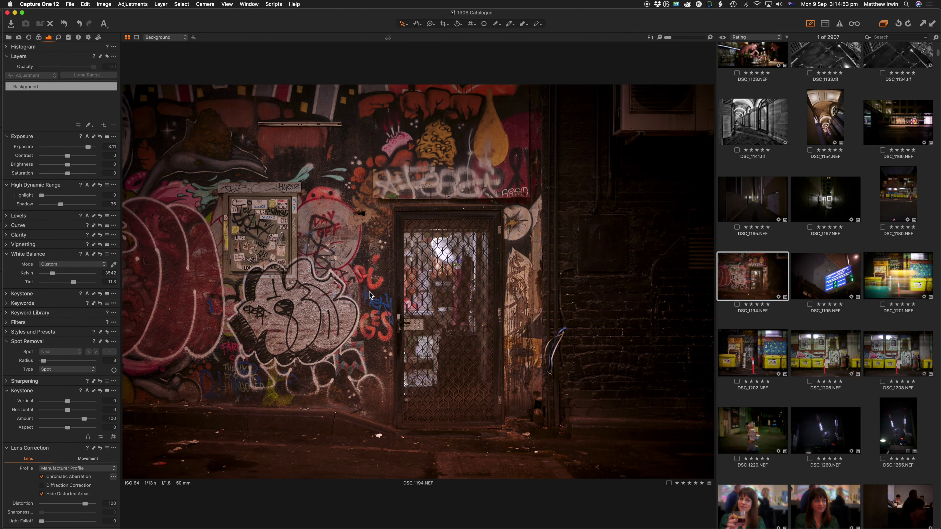
Step: Zoom DSC_1194 to 100% and pan across the graffiti wall and metal-grille door
scroll(367, 289, "up", 2)
scroll(369, 293, "up", 2)
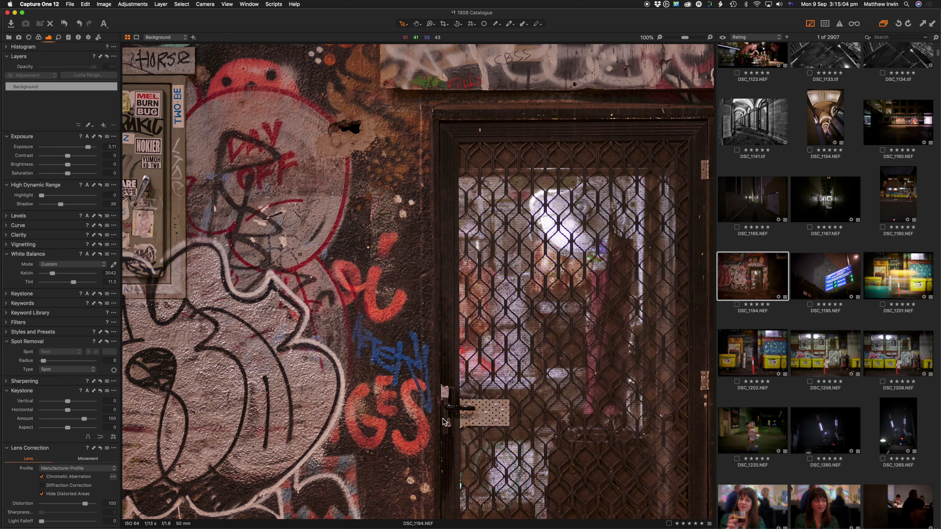
left_click_drag(157, 157, 651, 182)
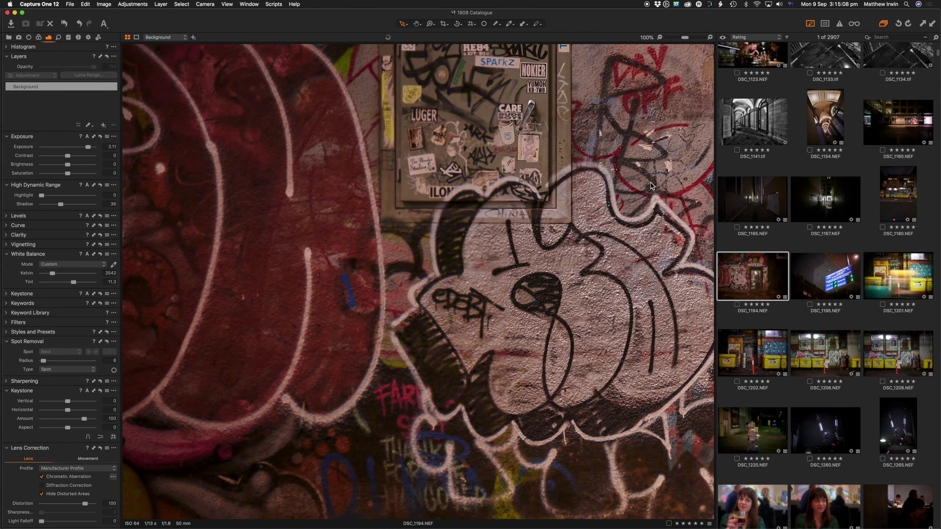
scroll(475, 332, "down", 5)
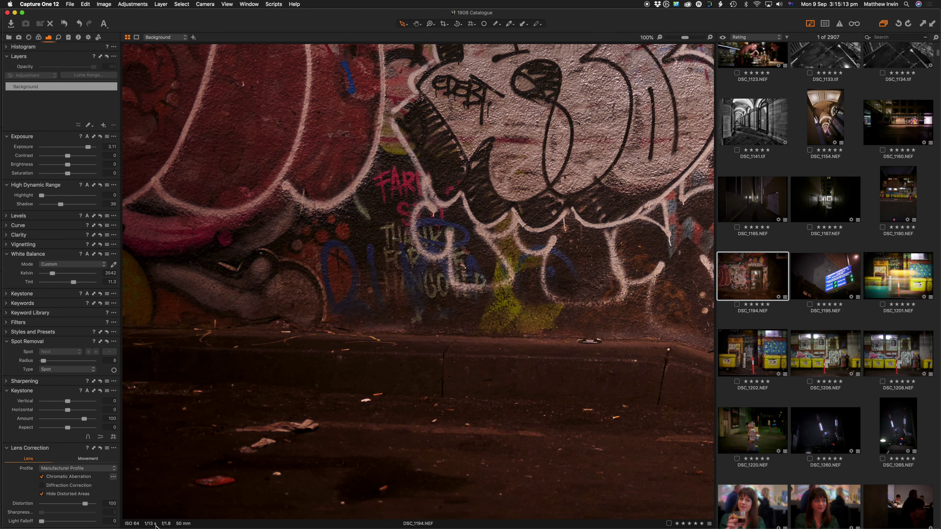
scroll(585, 251, "right", 15)
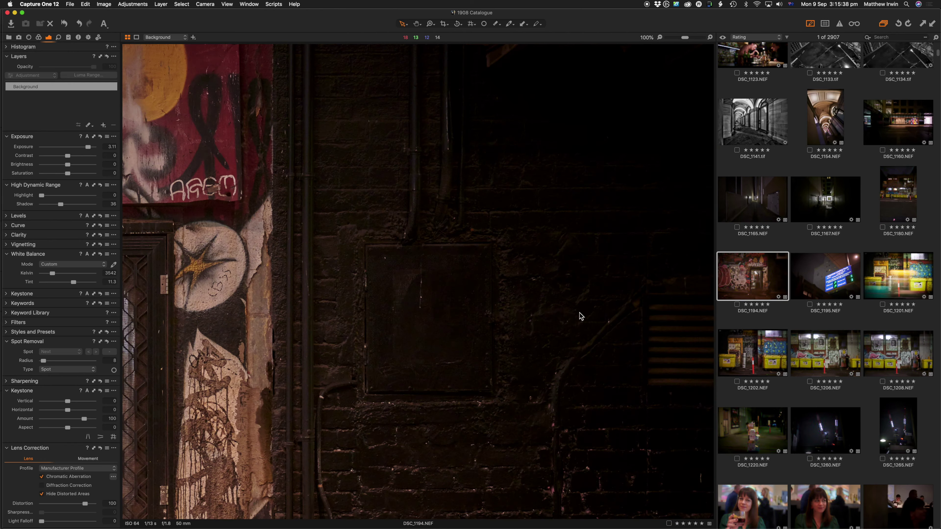
Step: View the whole Loading Dock photo DSC_1195 fitted, then open the recycling bins shot DSC_1201.NEF
left_click(799, 302)
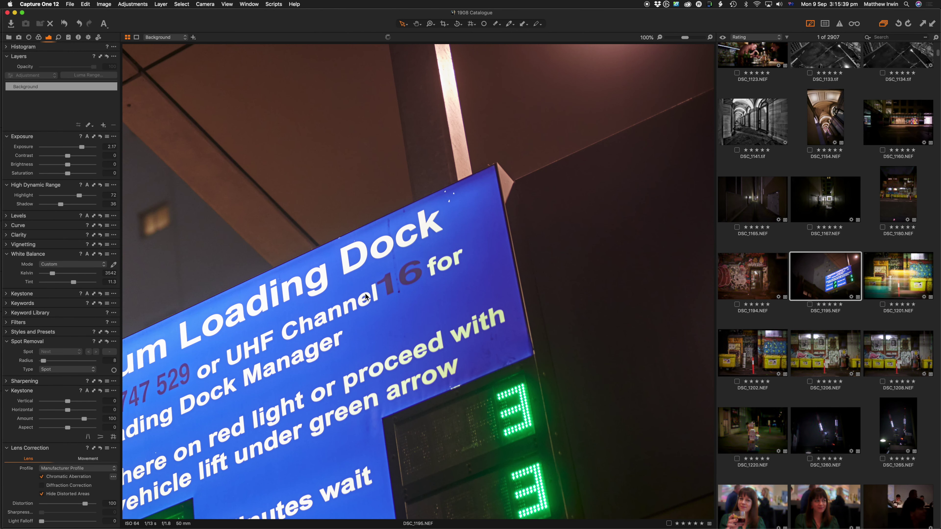
key("super+0")
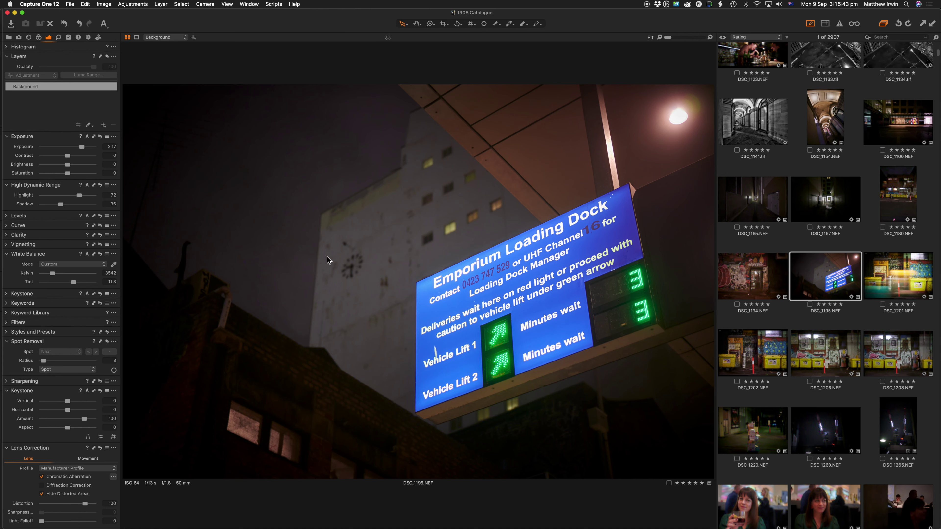
left_click(915, 281)
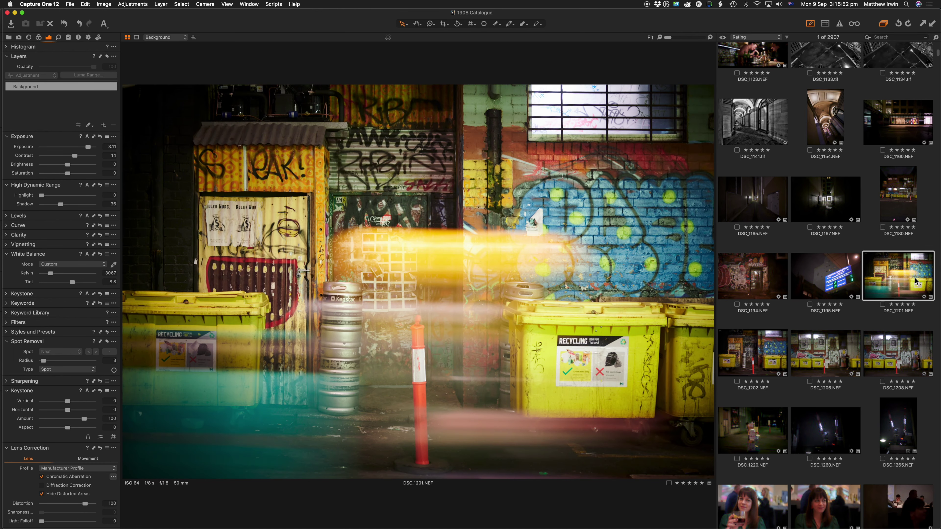